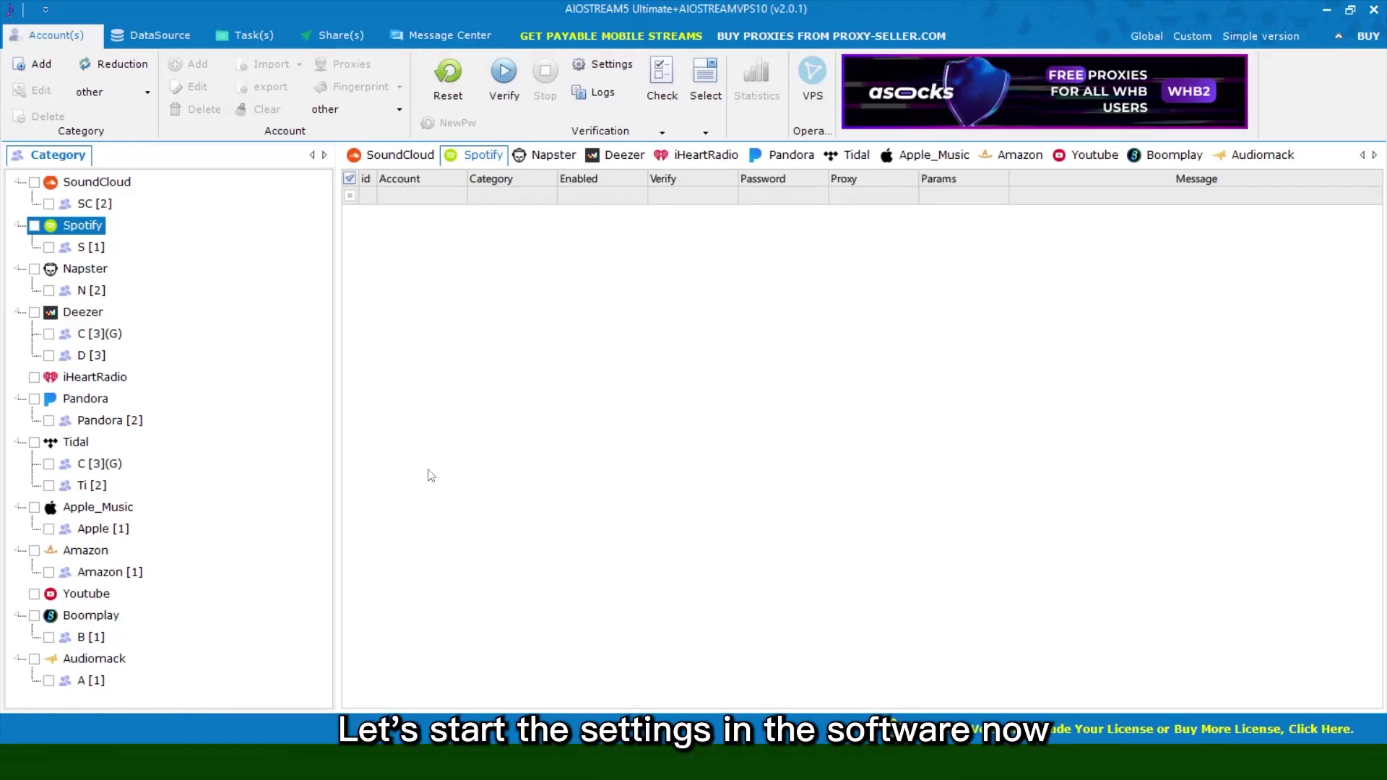
# Step: Add a new Spotify category named S_P and select it
pyautogui.click(33, 67)
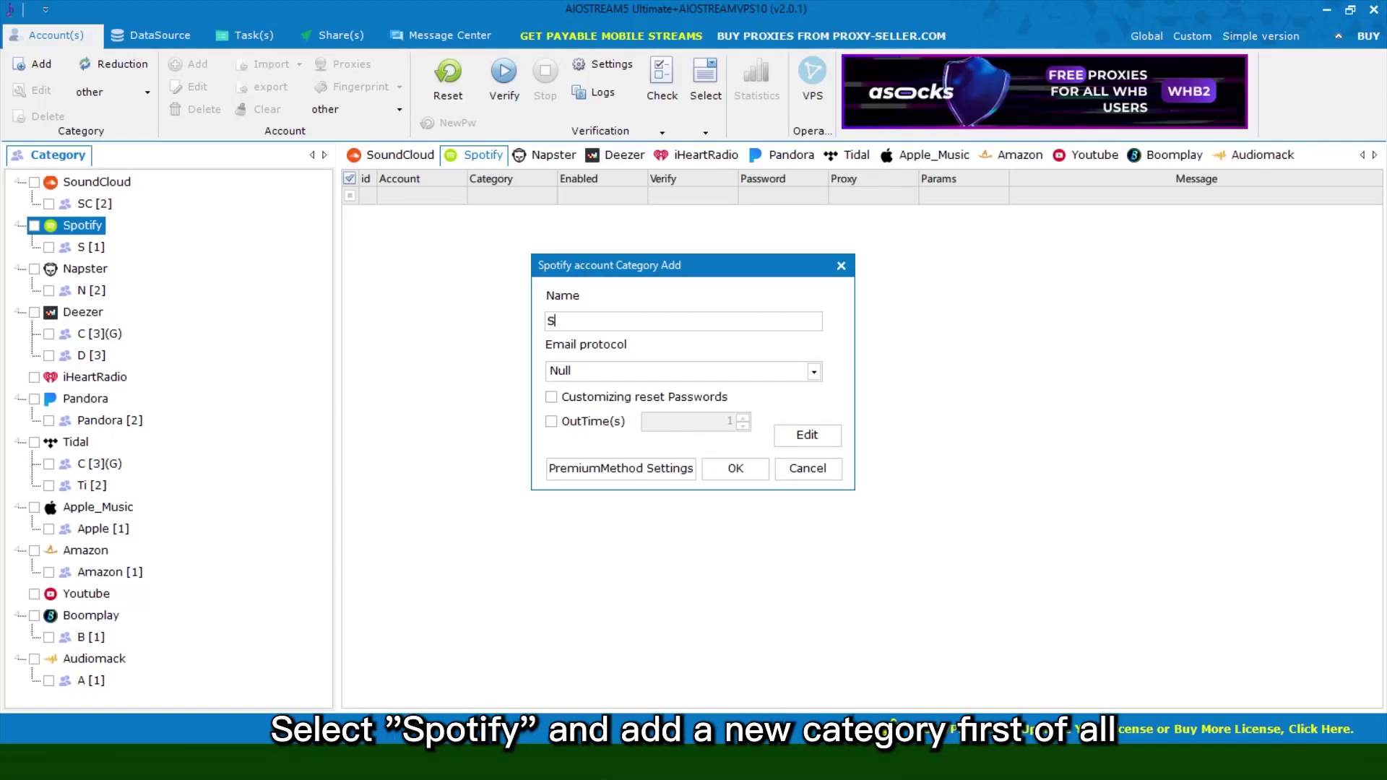
pyautogui.write('P')
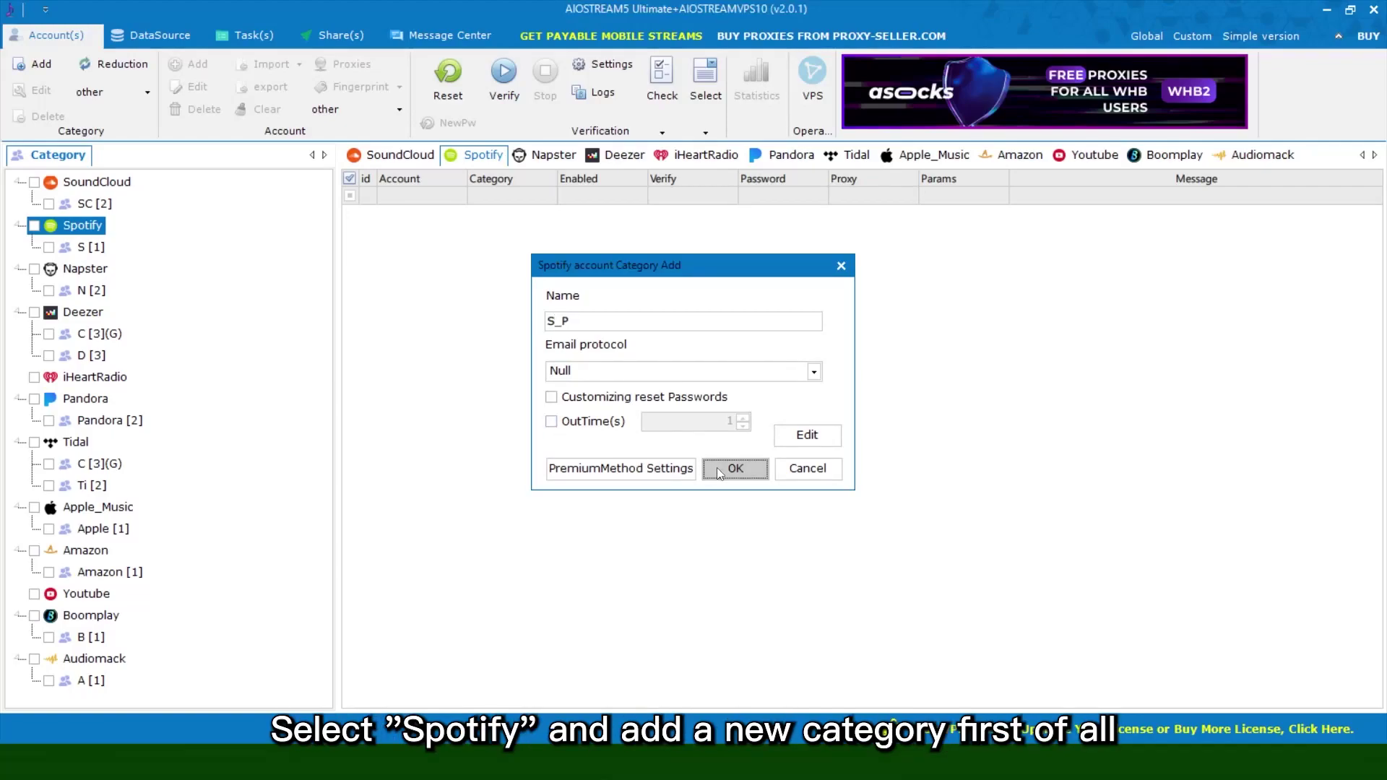
pyautogui.click(716, 467)
pyautogui.click(97, 270)
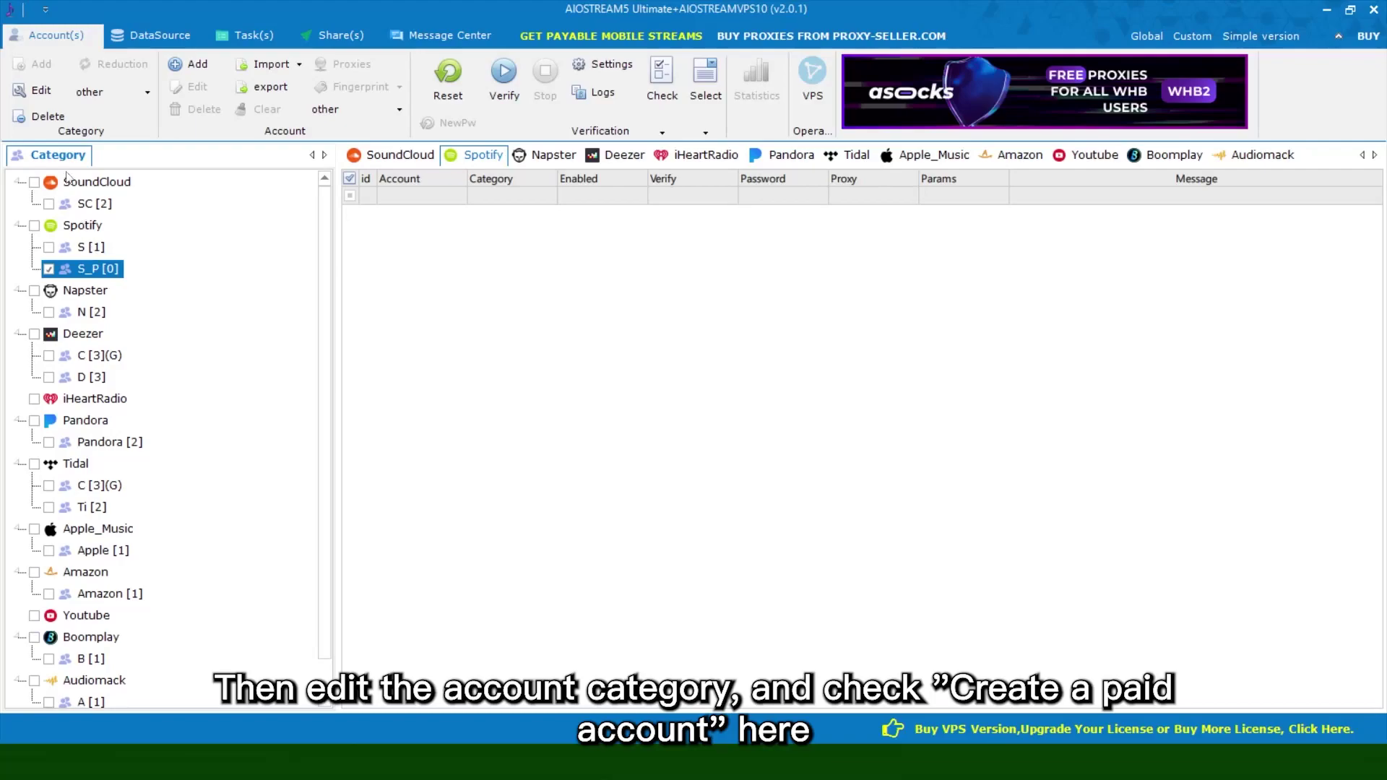
# Step: Set S_P to create paid accounts on the Month plan with the Default country, and save
pyautogui.click(36, 90)
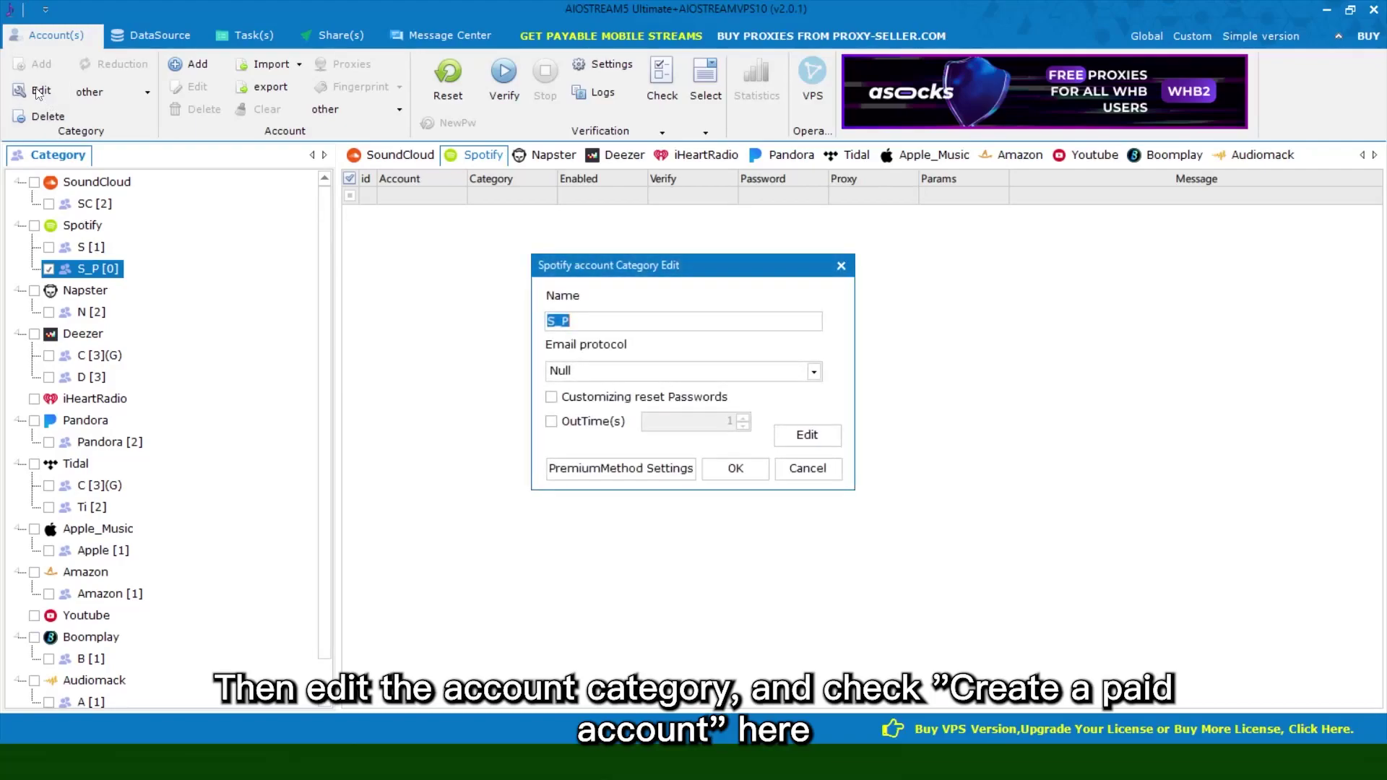
pyautogui.click(602, 464)
pyautogui.click(433, 224)
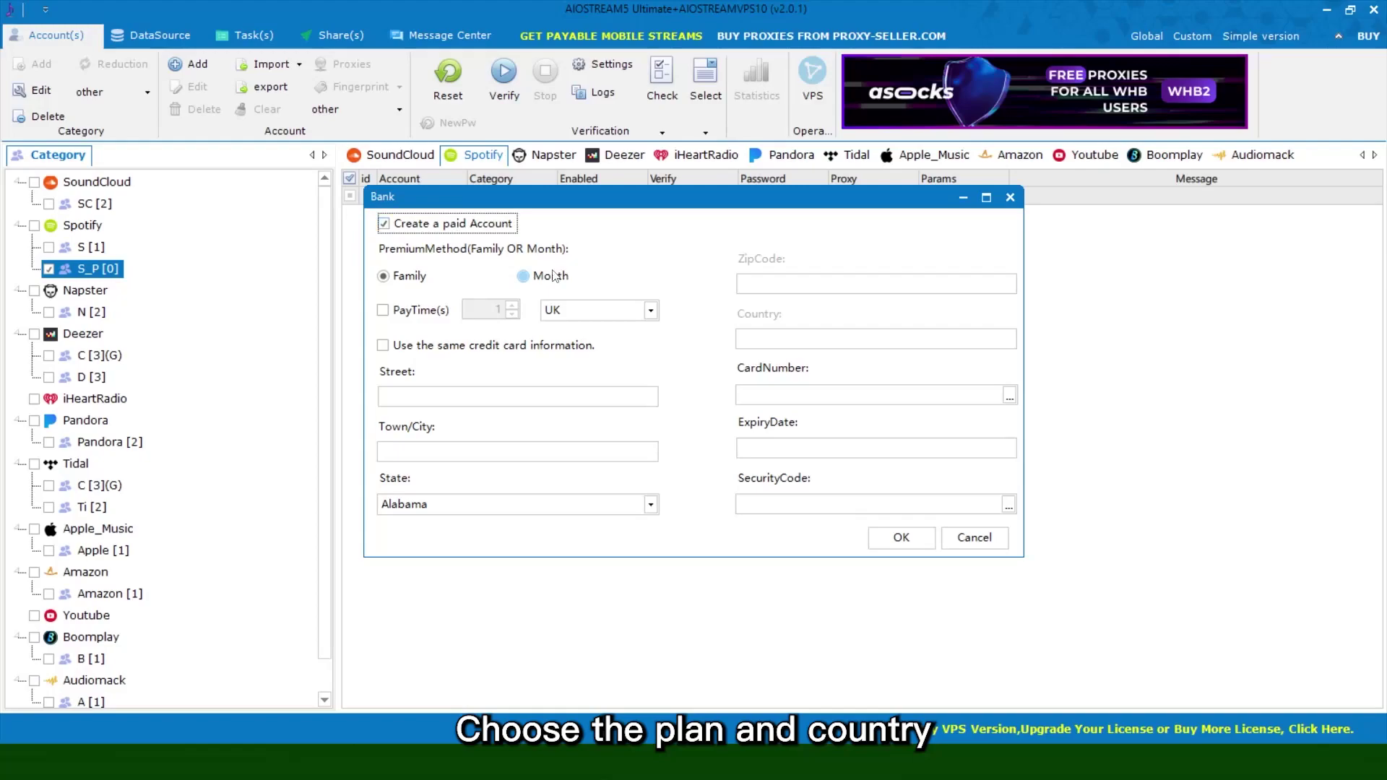
pyautogui.click(524, 275)
pyautogui.click(651, 310)
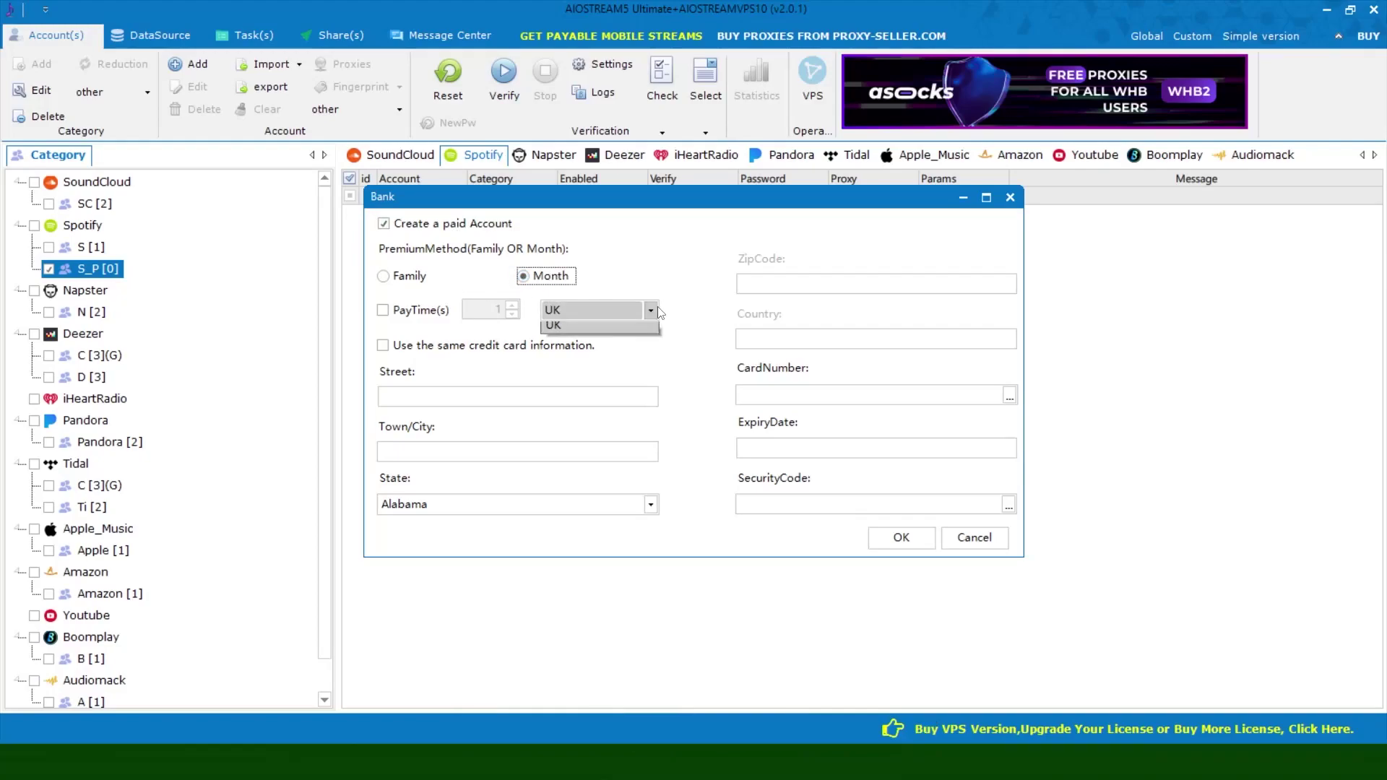
pyautogui.click(570, 325)
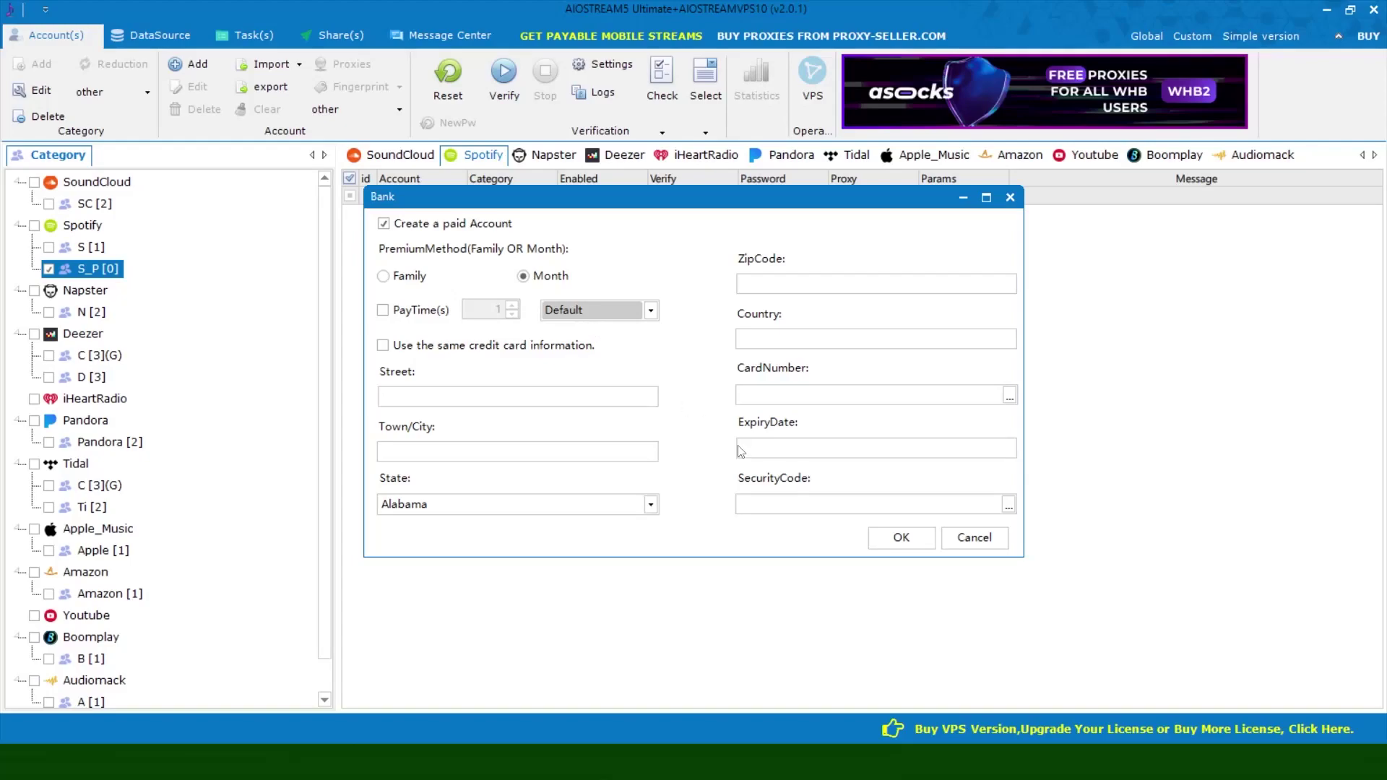
pyautogui.click(900, 537)
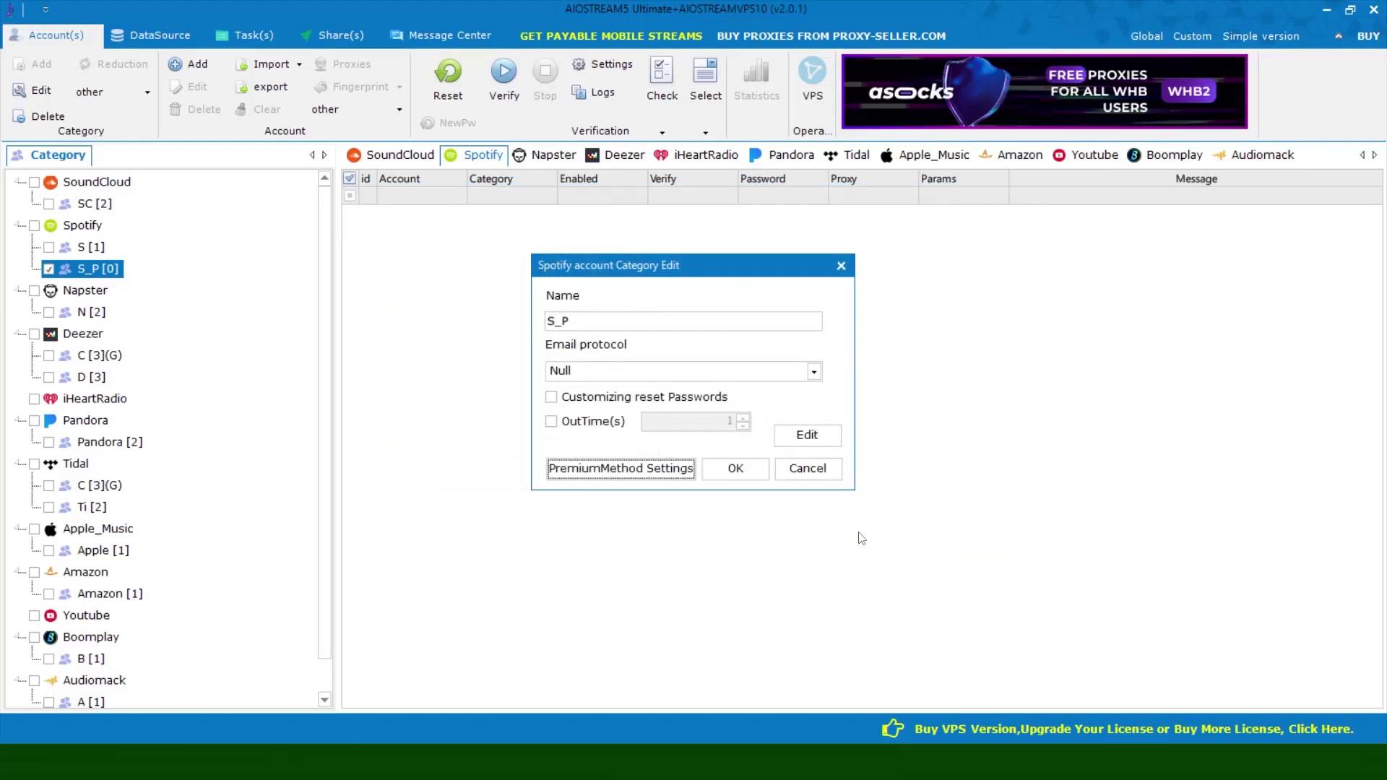
pyautogui.click(736, 468)
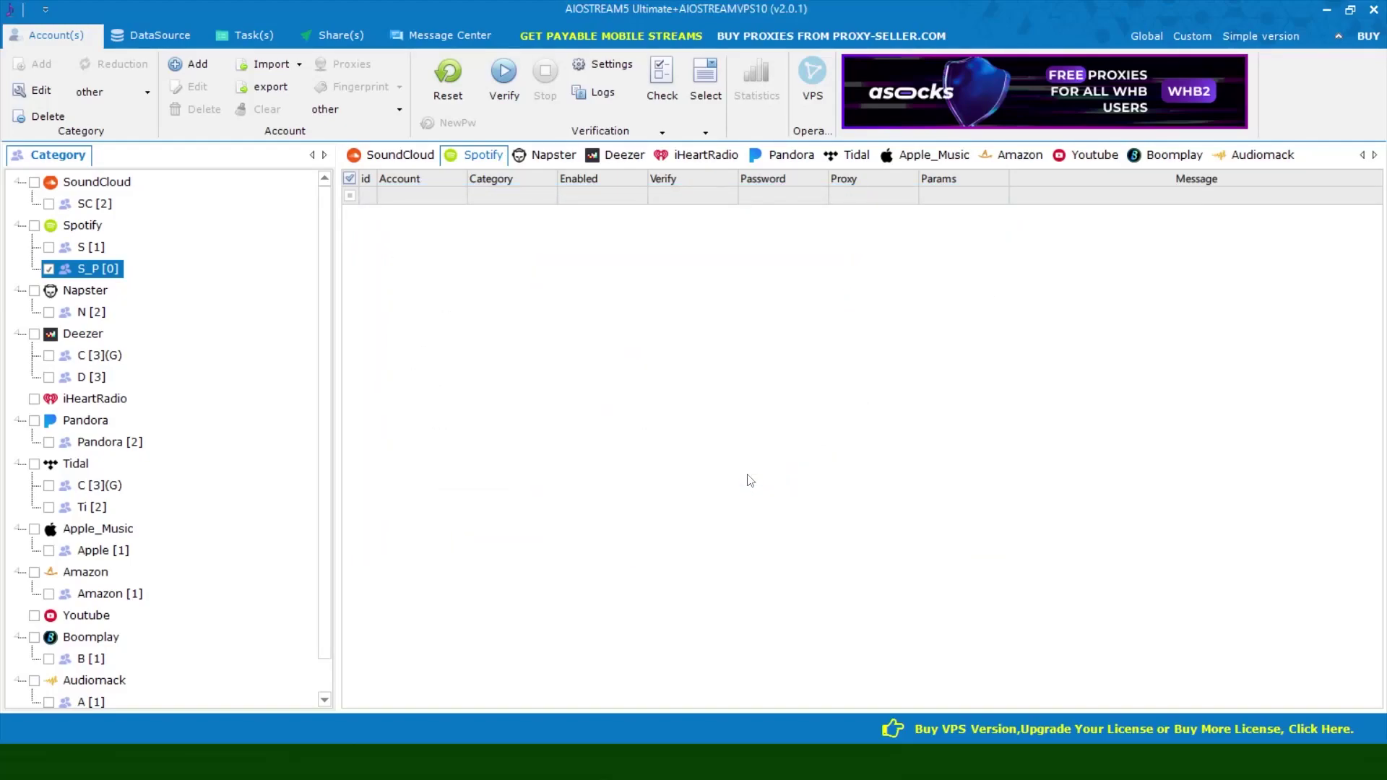
# Step: Enter the YesCaptcha API key in the global settings and save them
pyautogui.click(1147, 36)
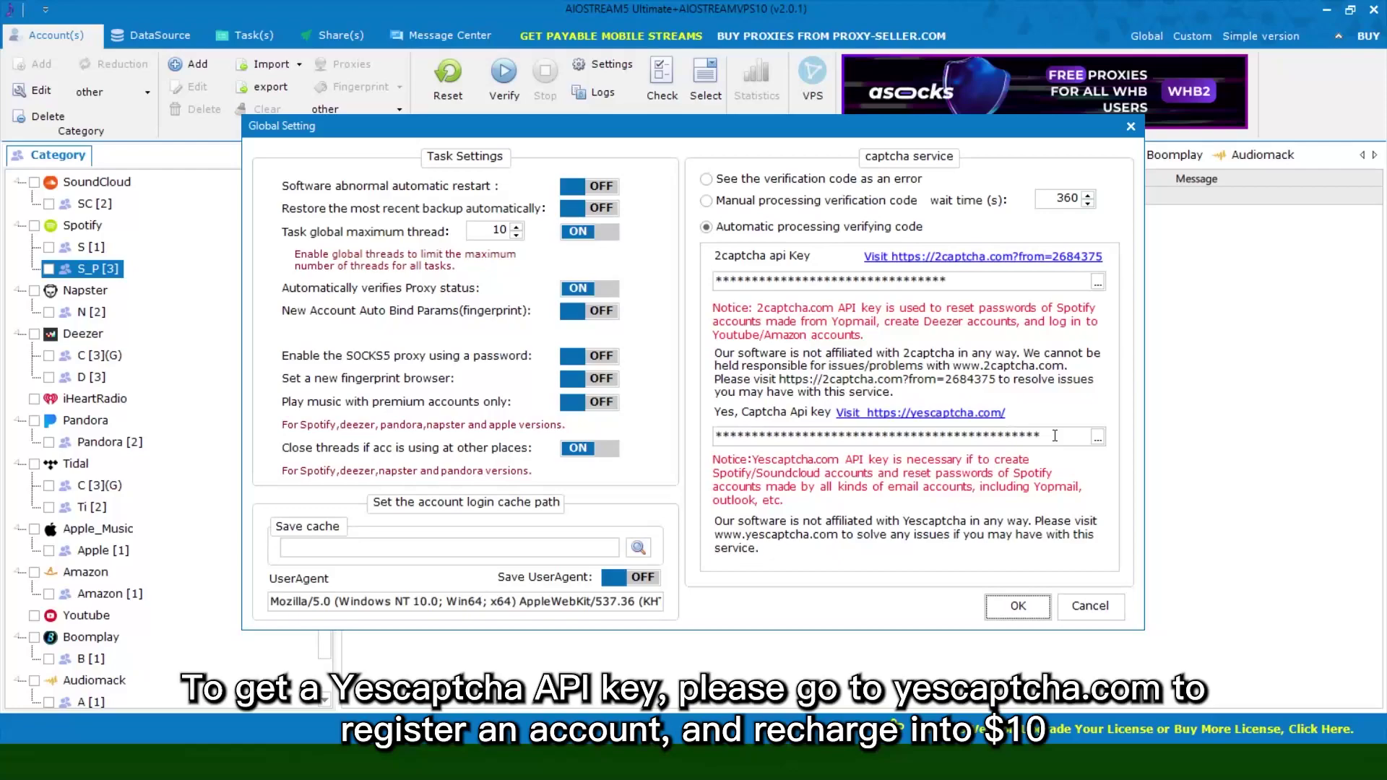
pyautogui.moveTo(1054, 436); pyautogui.dragTo(674, 420)
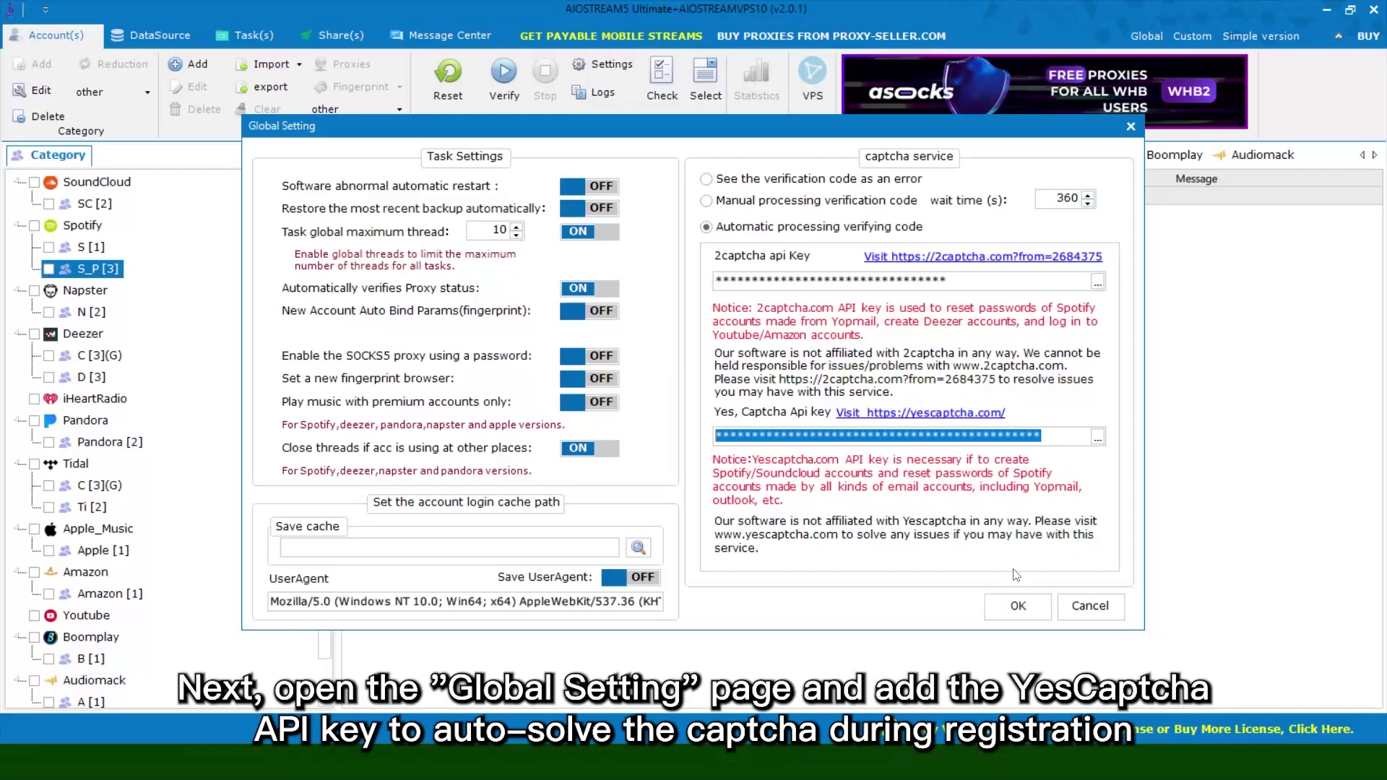
pyautogui.click(1015, 608)
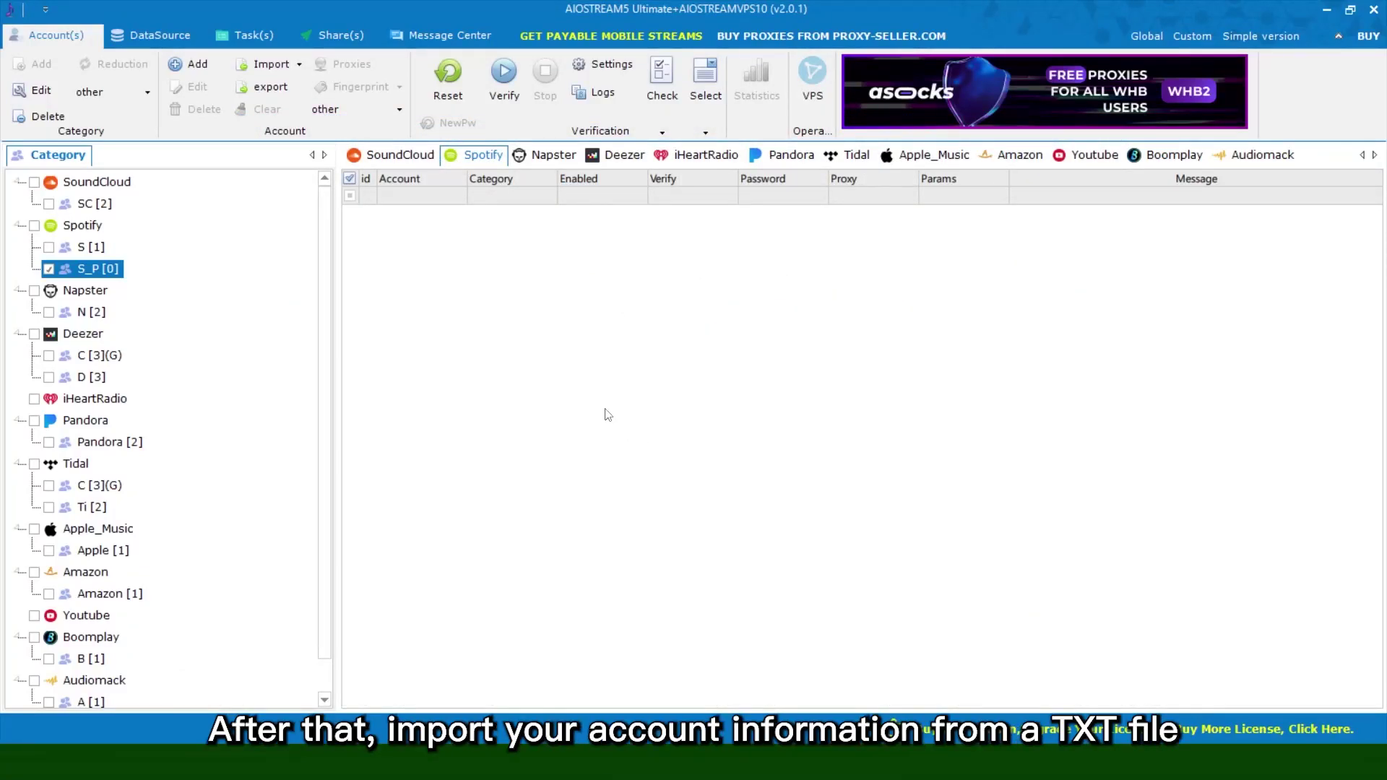
# Step: Import accounts from the s_p file with bank card information, marked for account creation
pyautogui.click(272, 71)
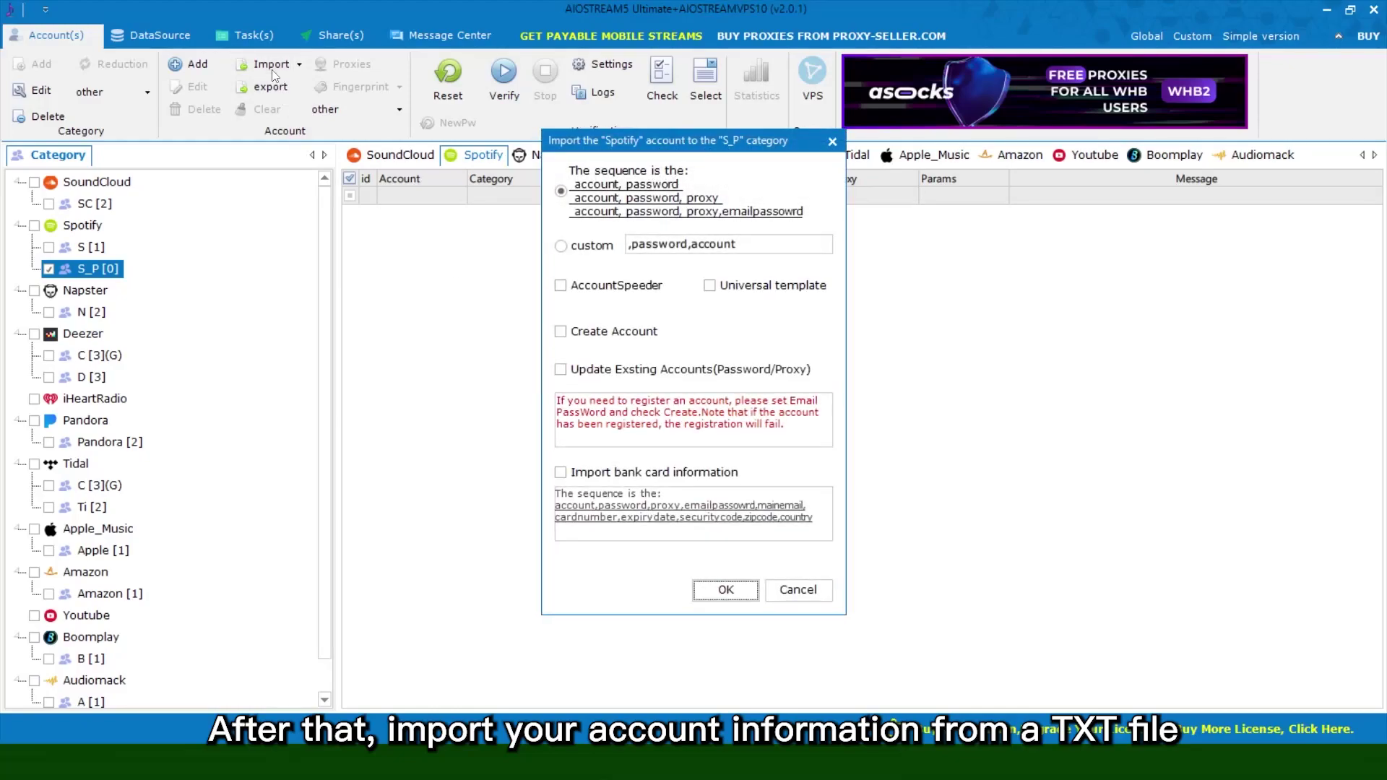
pyautogui.click(562, 472)
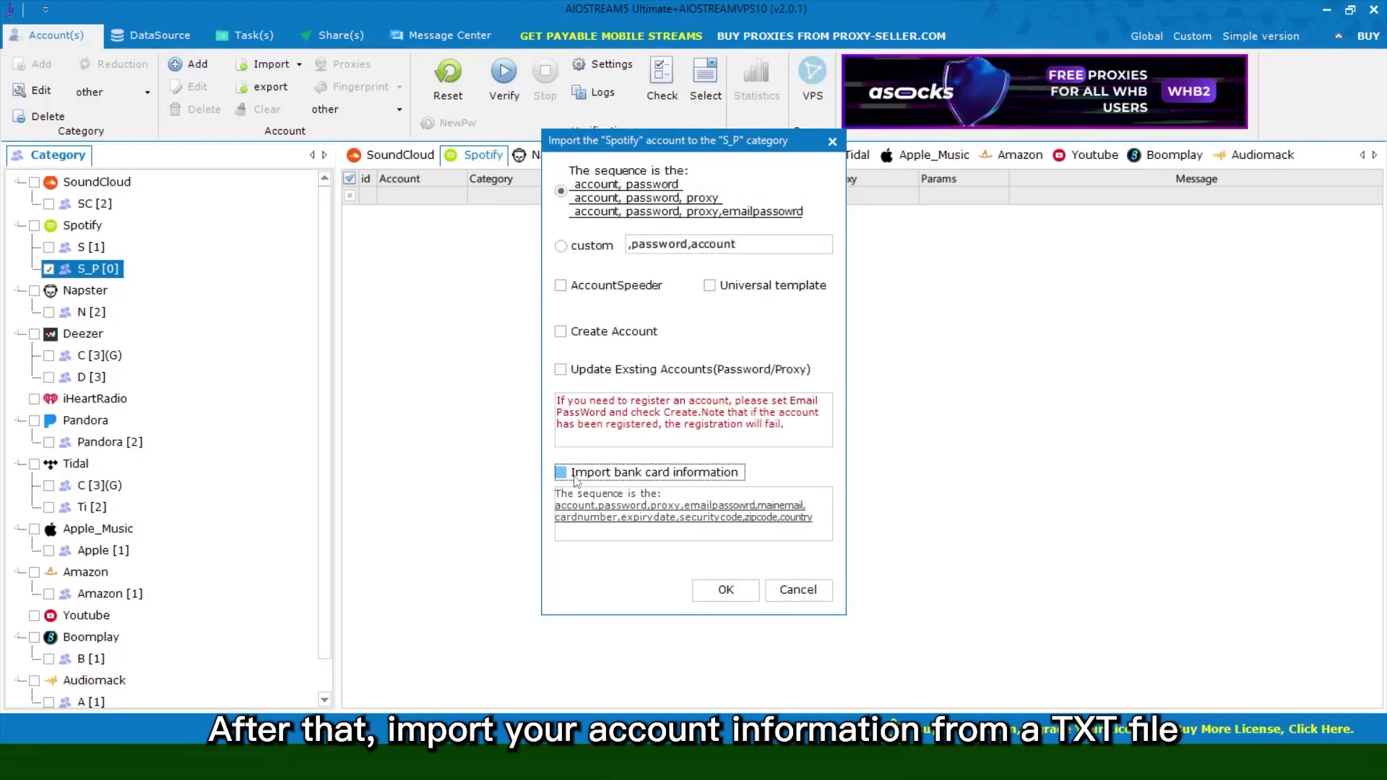
pyautogui.click(621, 334)
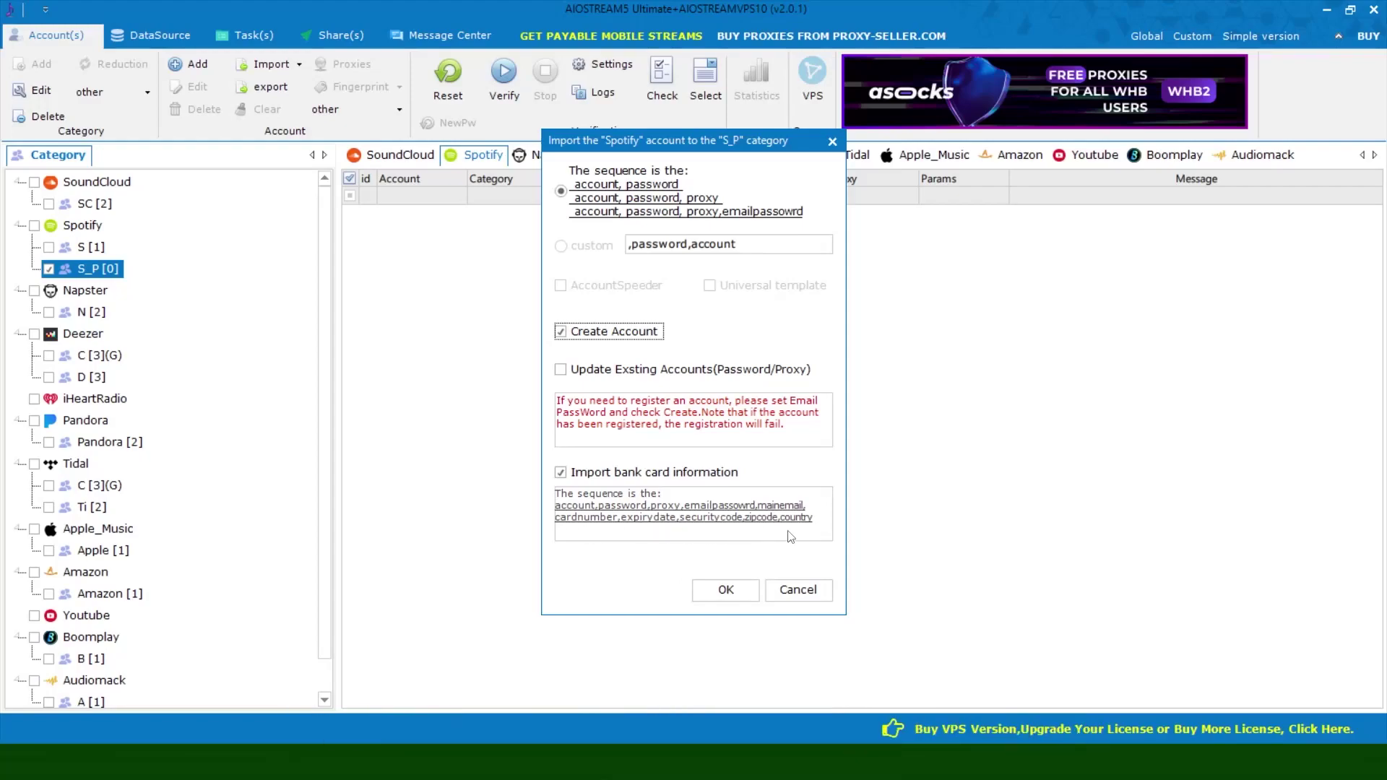
pyautogui.click(726, 589)
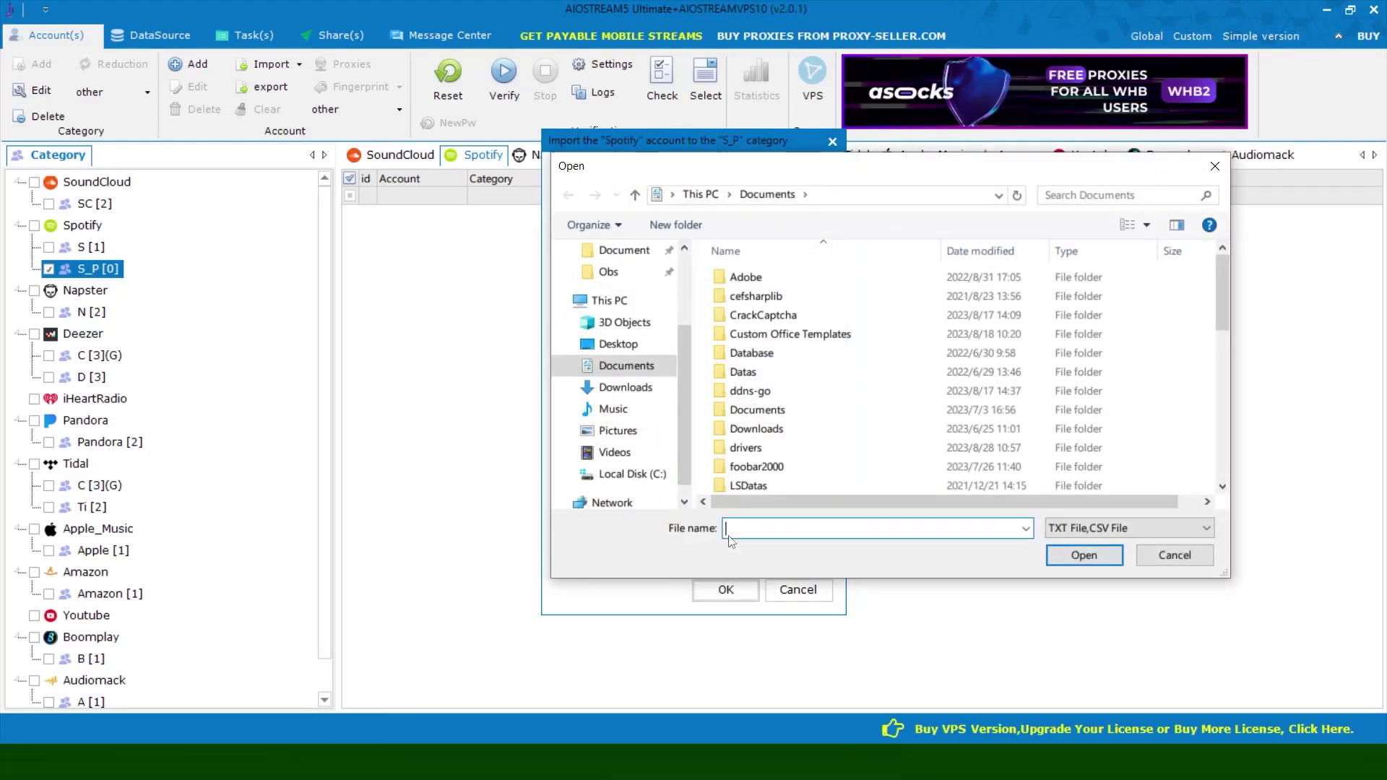
pyautogui.scroll(-3, 835, 422)
pyautogui.scroll(-3, 835, 421)
pyautogui.scroll(-2, 834, 422)
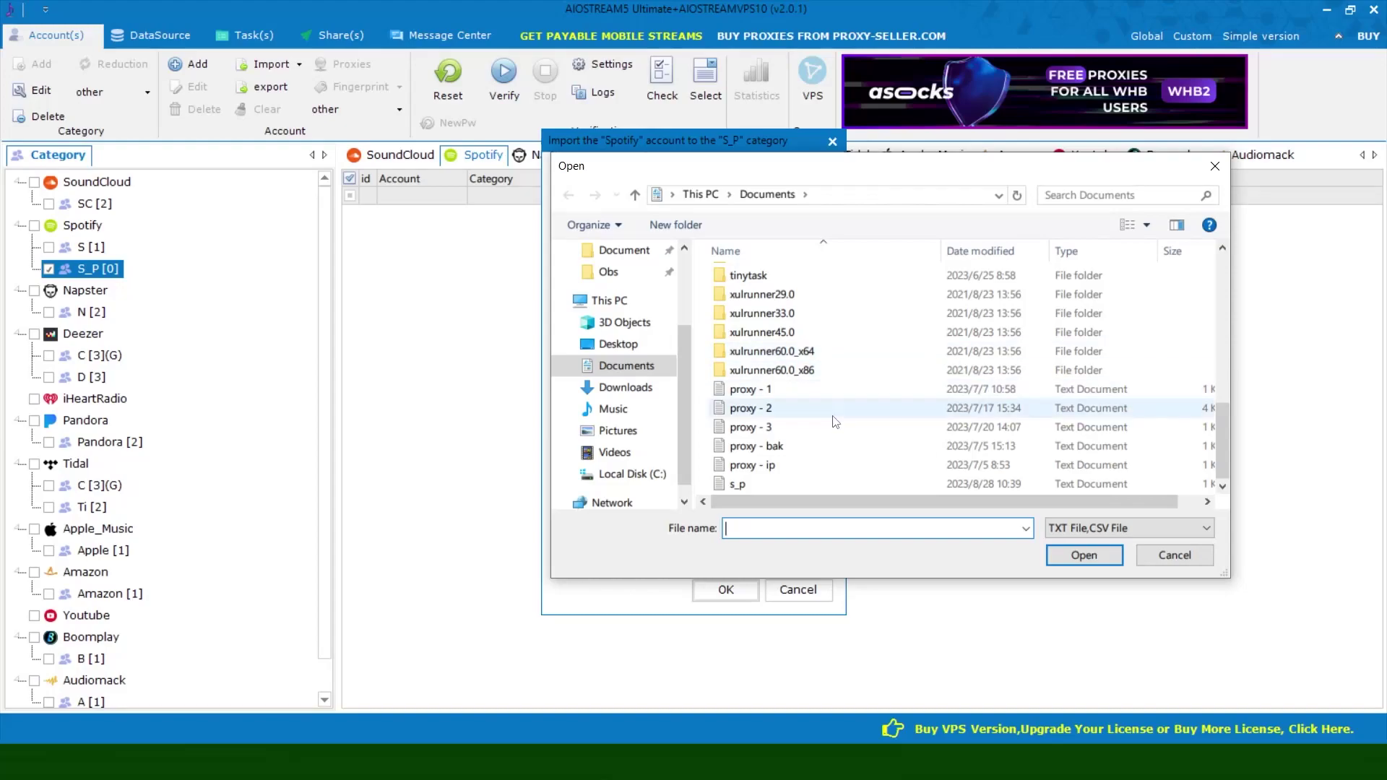
pyautogui.doubleClick(747, 484)
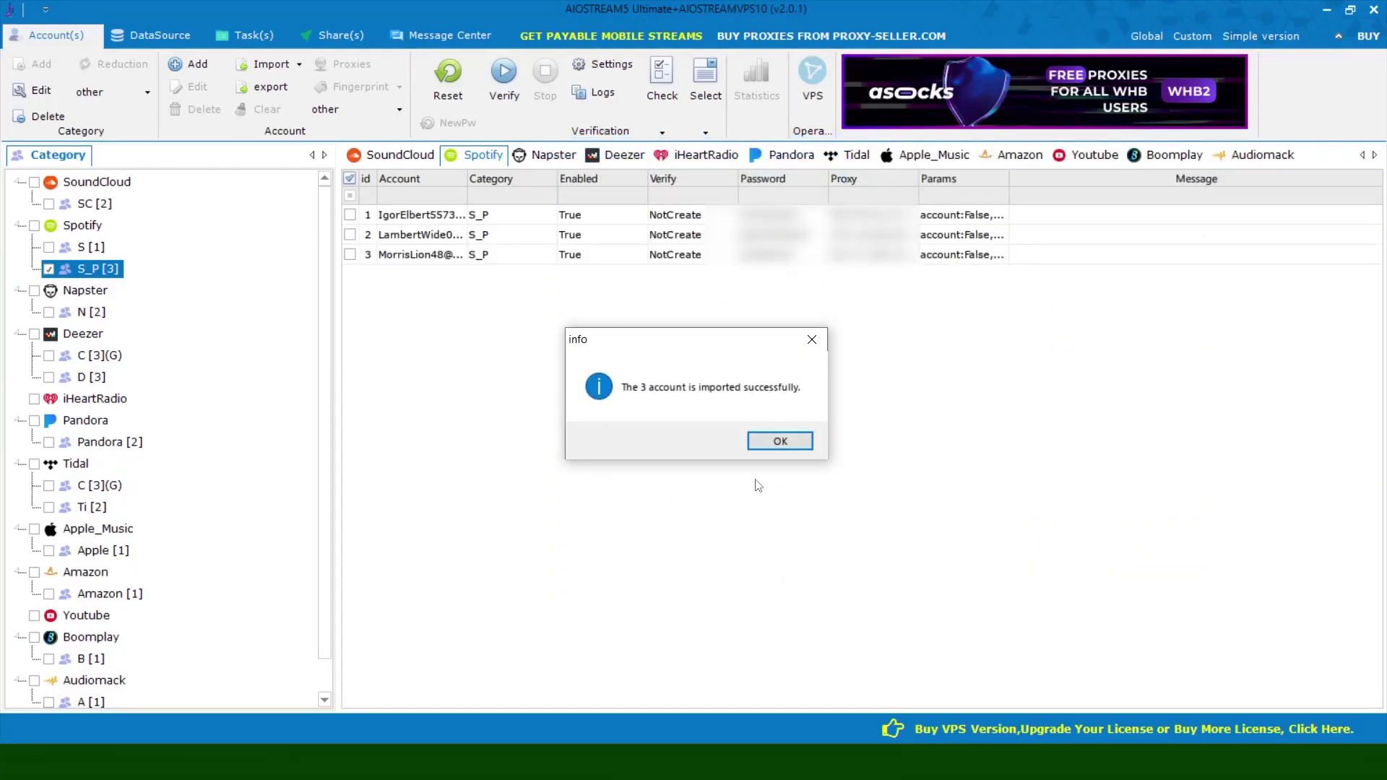
pyautogui.click(779, 441)
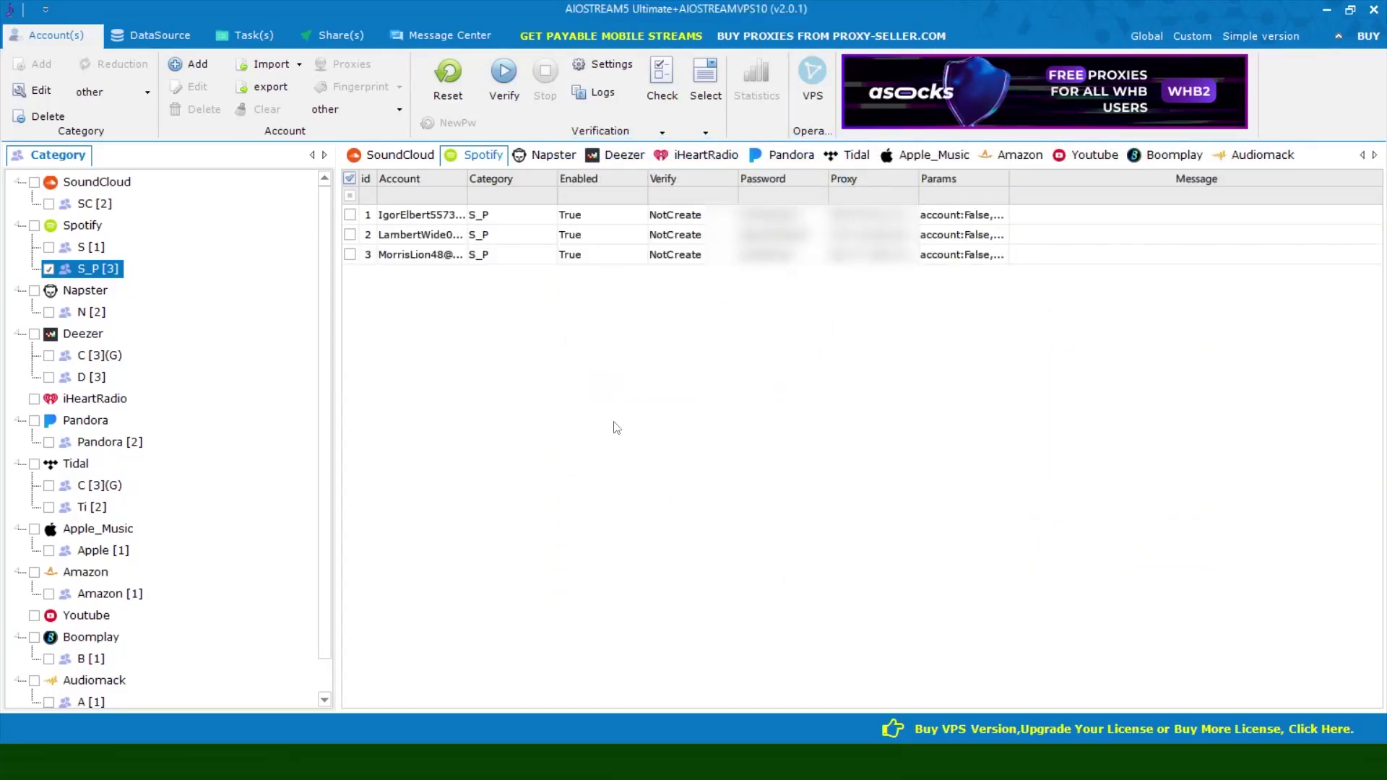
# Step: Check all three accounts and set the verification maximum thread count to 3
pyautogui.click(663, 107)
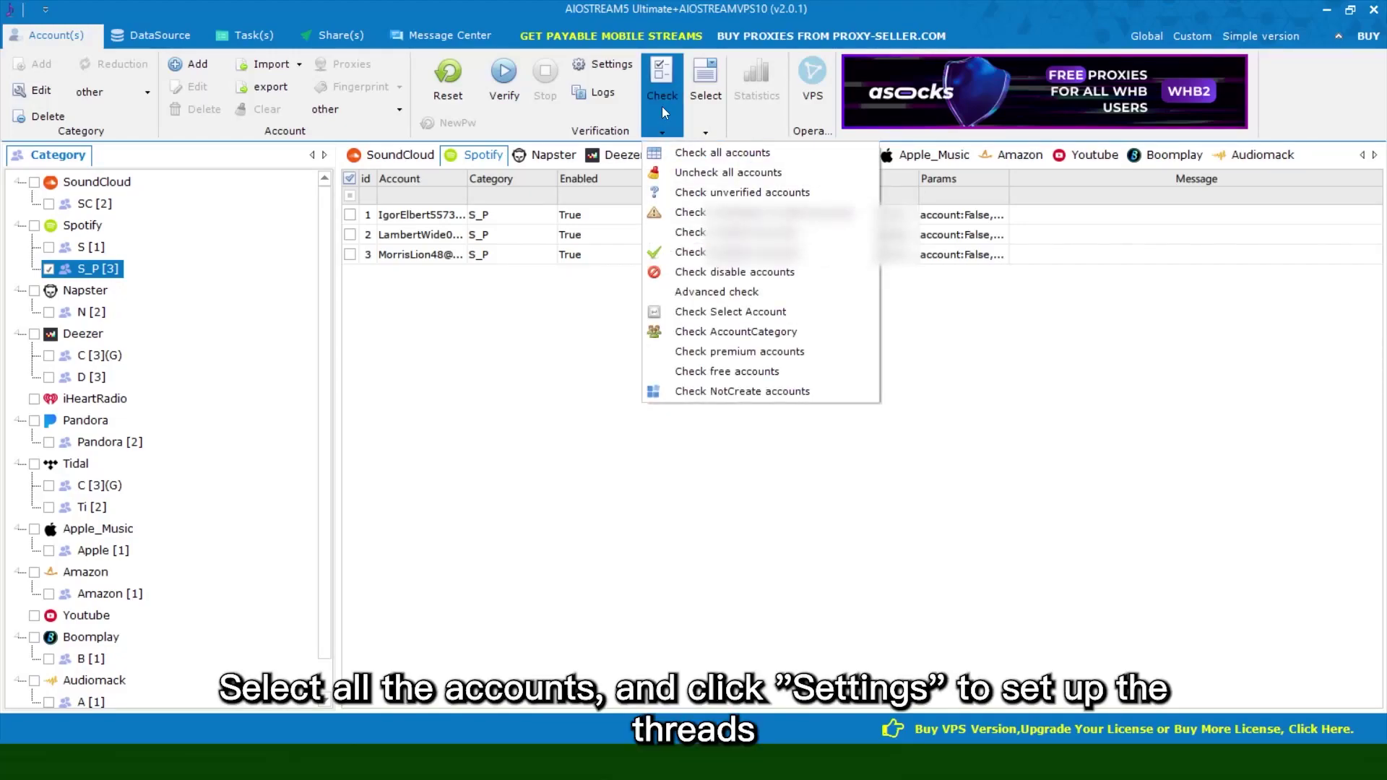
pyautogui.click(693, 153)
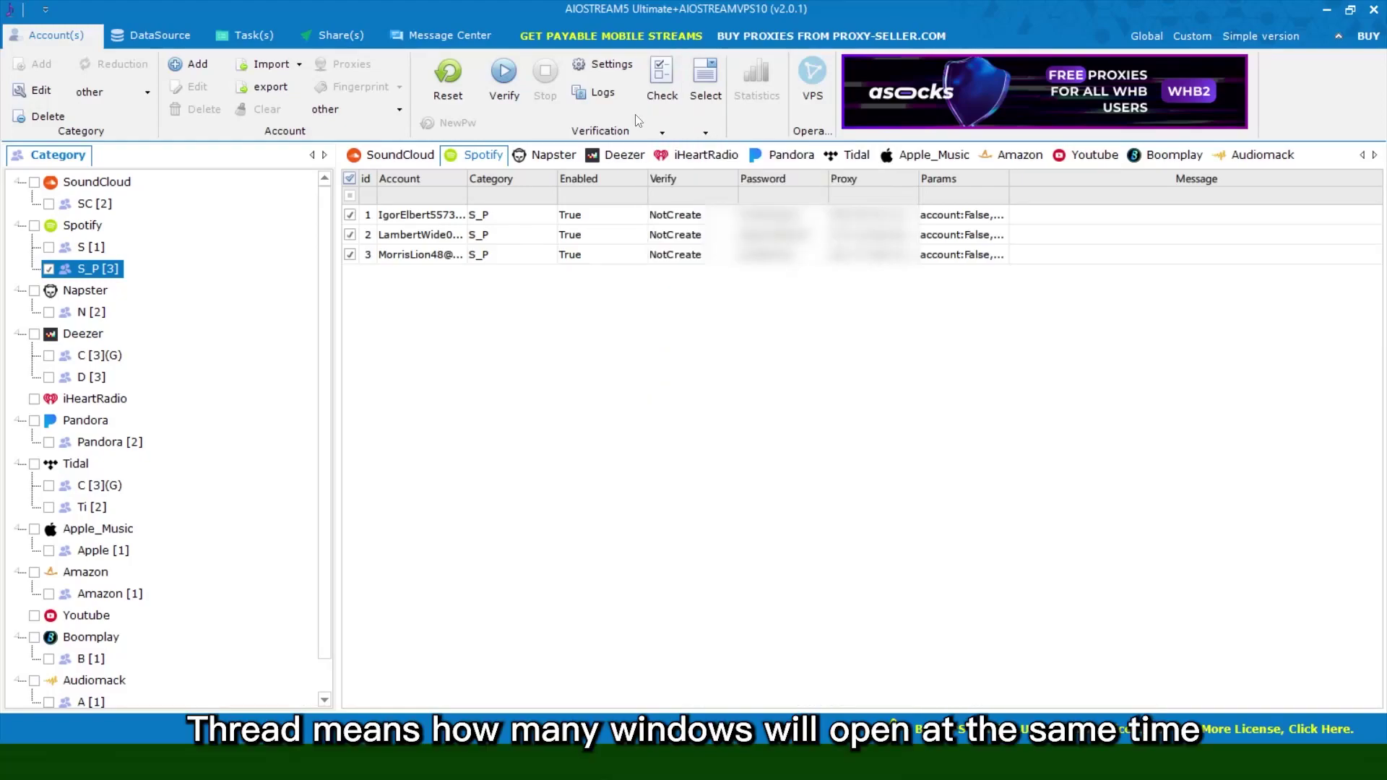
pyautogui.click(627, 73)
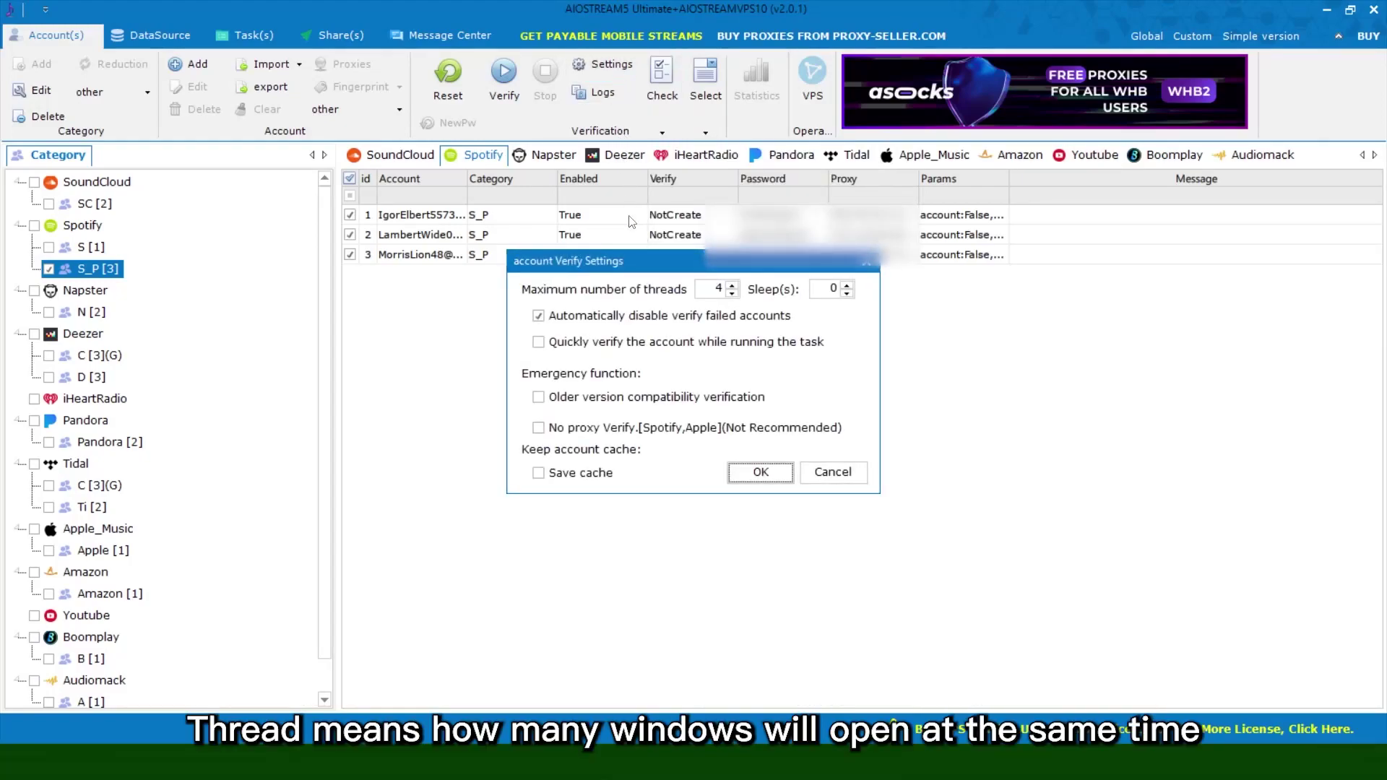
pyautogui.click(700, 295)
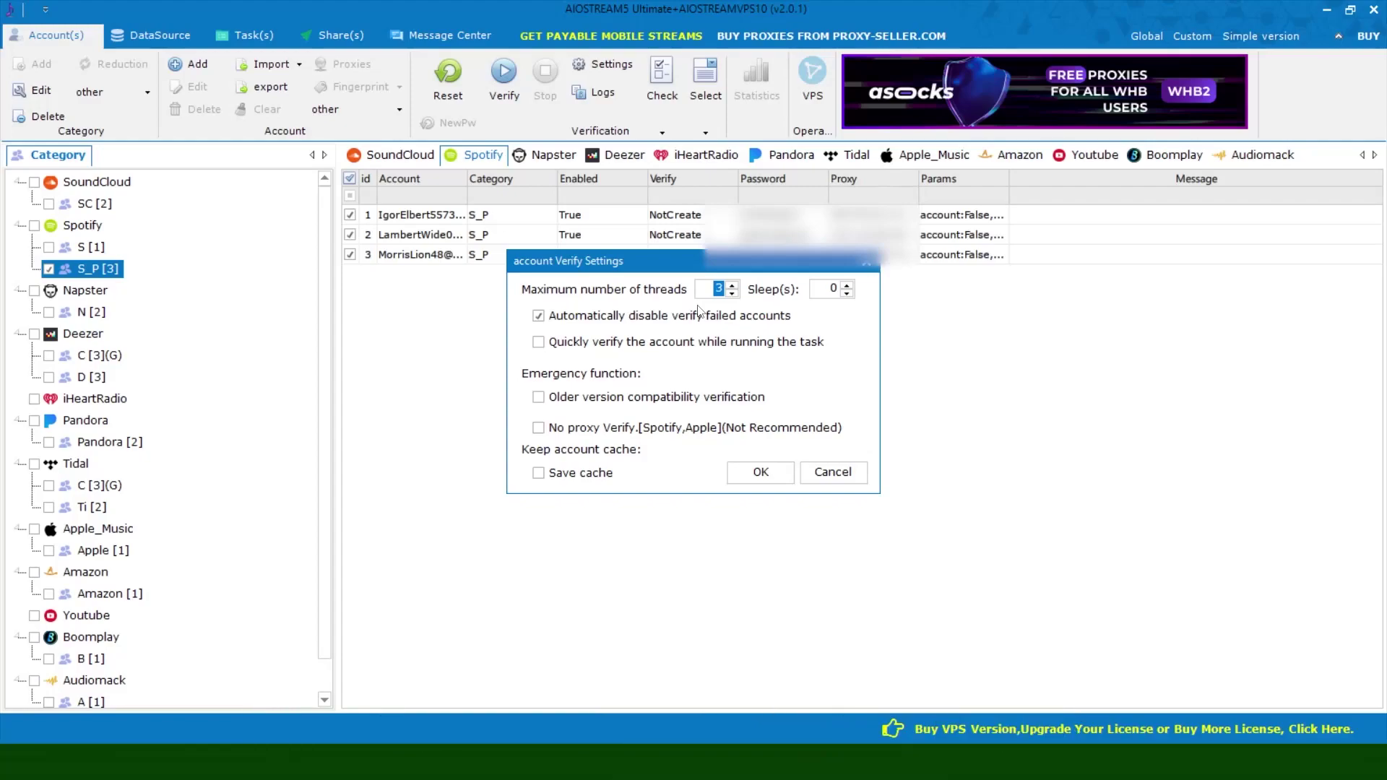
pyautogui.click(773, 470)
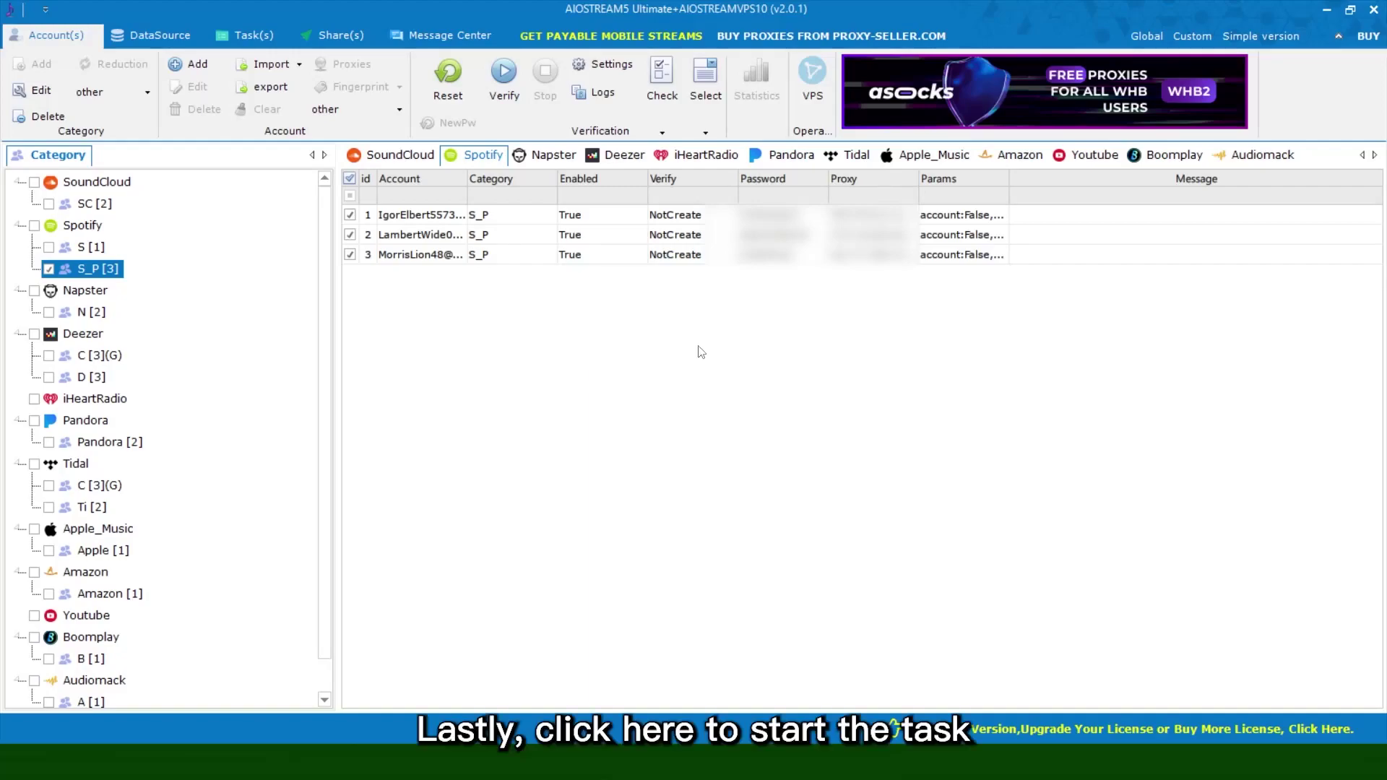
# Step: Start verifying the accounts and fill in email, password, profile name and birth year
pyautogui.click(507, 95)
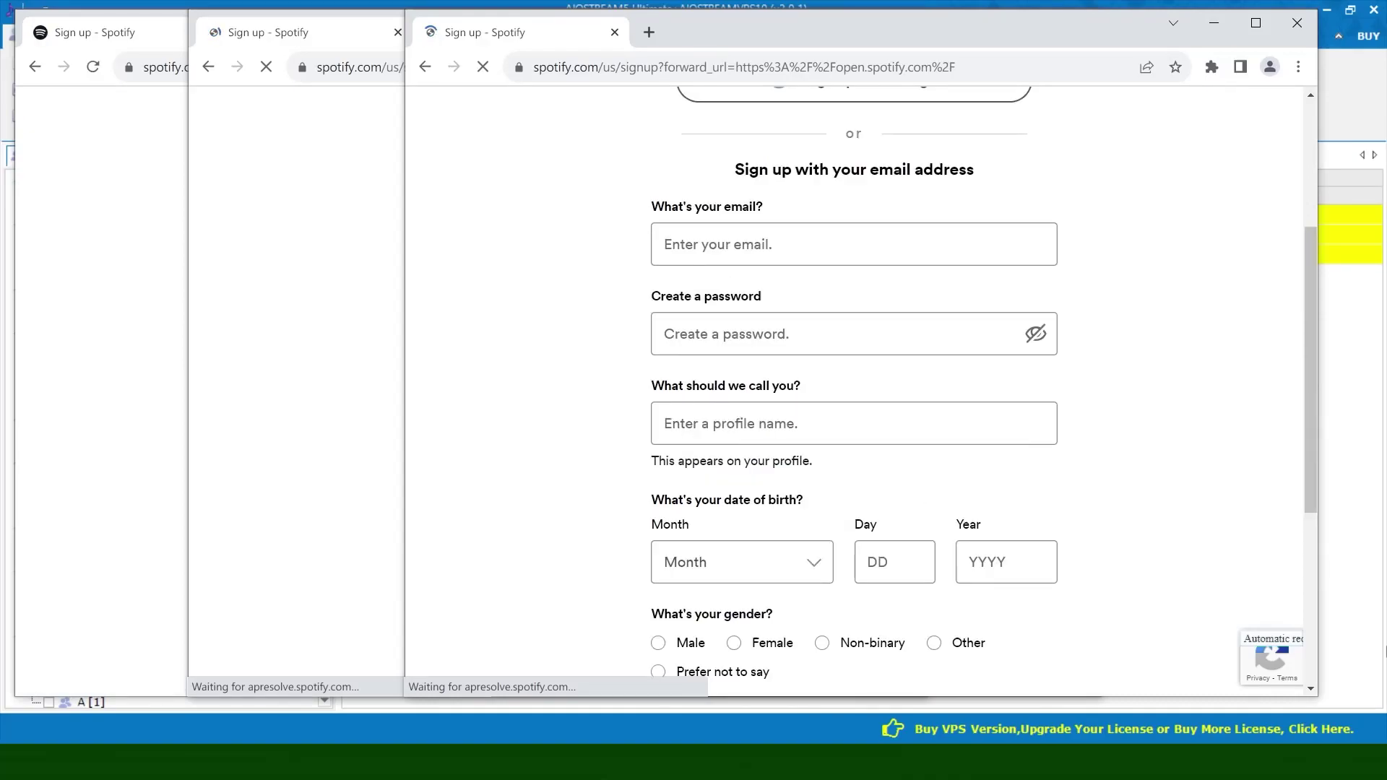
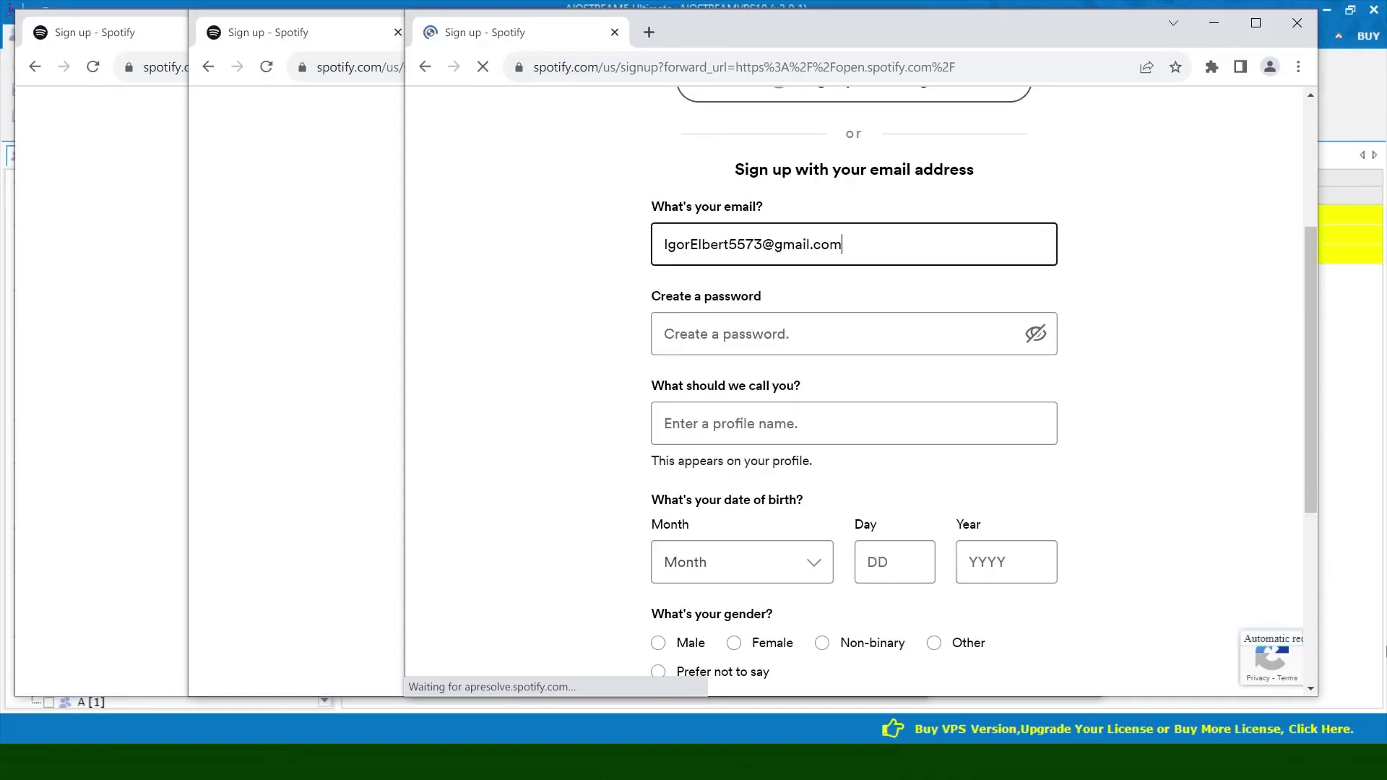
pyautogui.press('Tab')
pyautogui.write('***********')
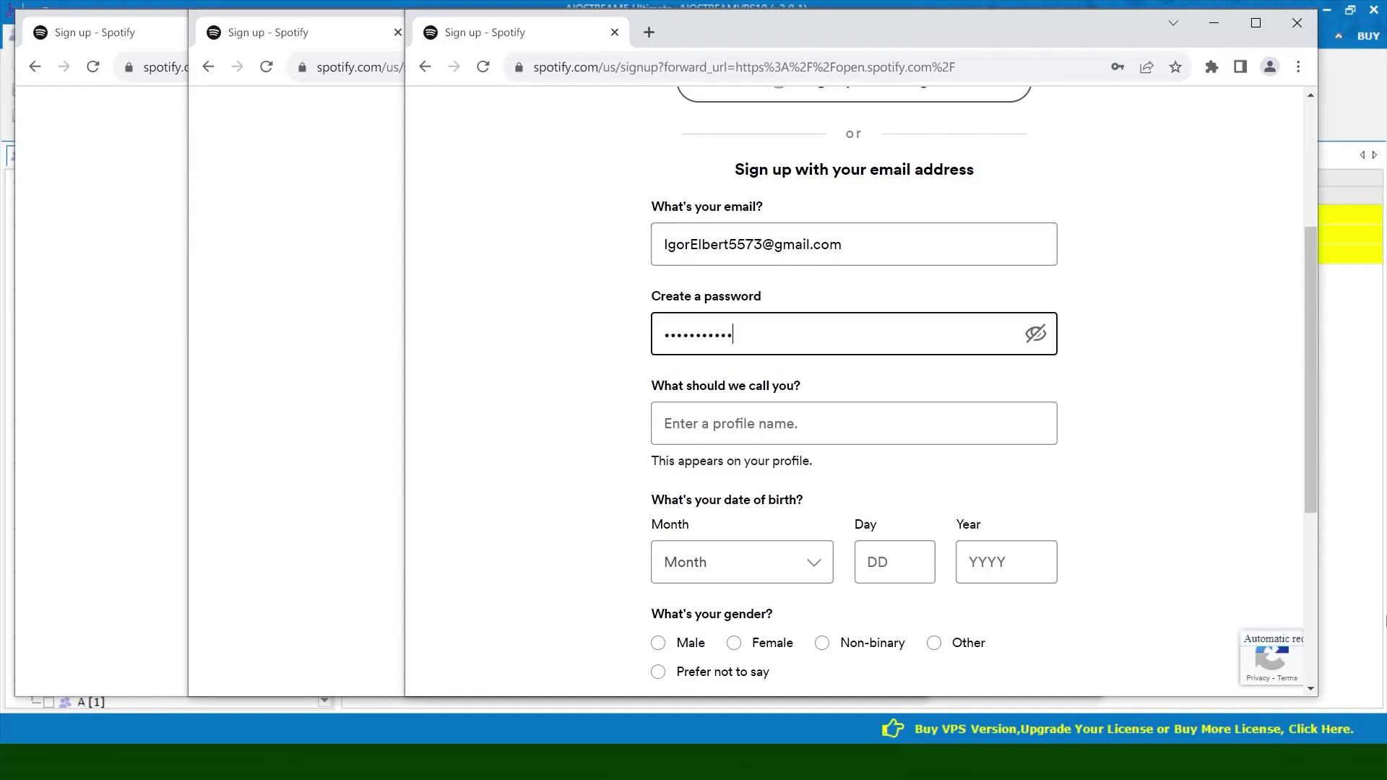
pyautogui.press('Tab')
pyautogui.write('Fernando')
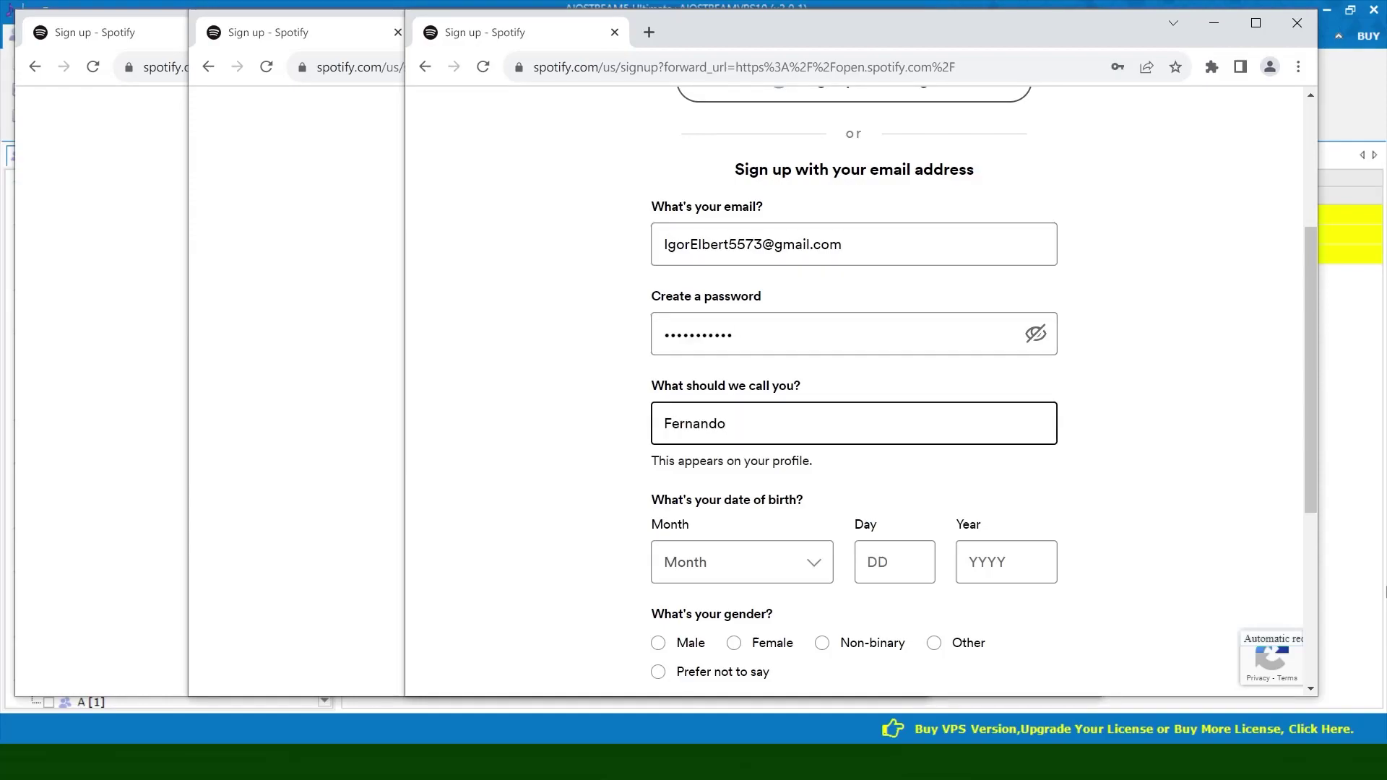
pyautogui.press('Tab')
pyautogui.press('Tab')
pyautogui.press('Tab')
pyautogui.write('1980')
pyautogui.scroll(-3, 854, 390)
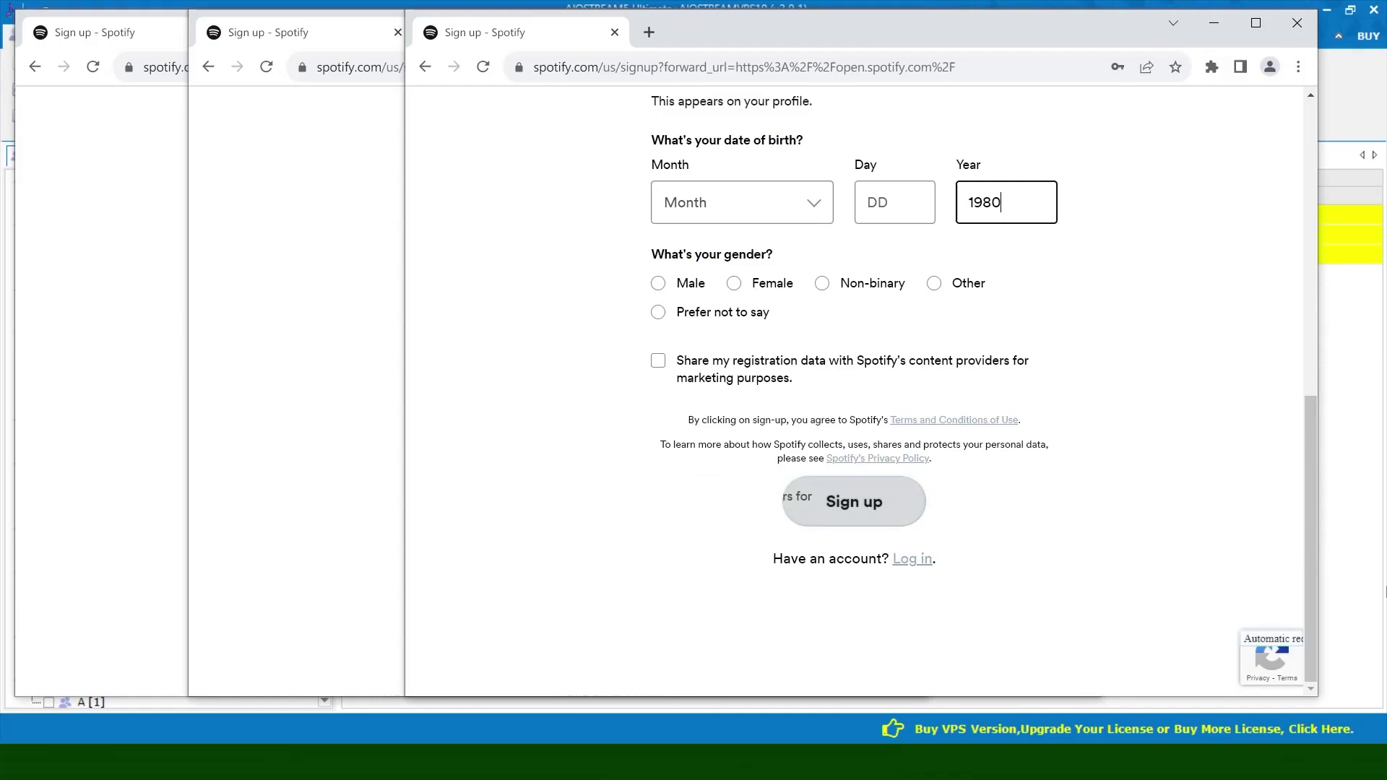
pyautogui.scroll(1, 854, 390)
# Step: Set birth day and September month, gender Male, agree to marketing, and submit the sign-up
pyautogui.hotkey('shift', 'Tab')
pyautogui.write('1')
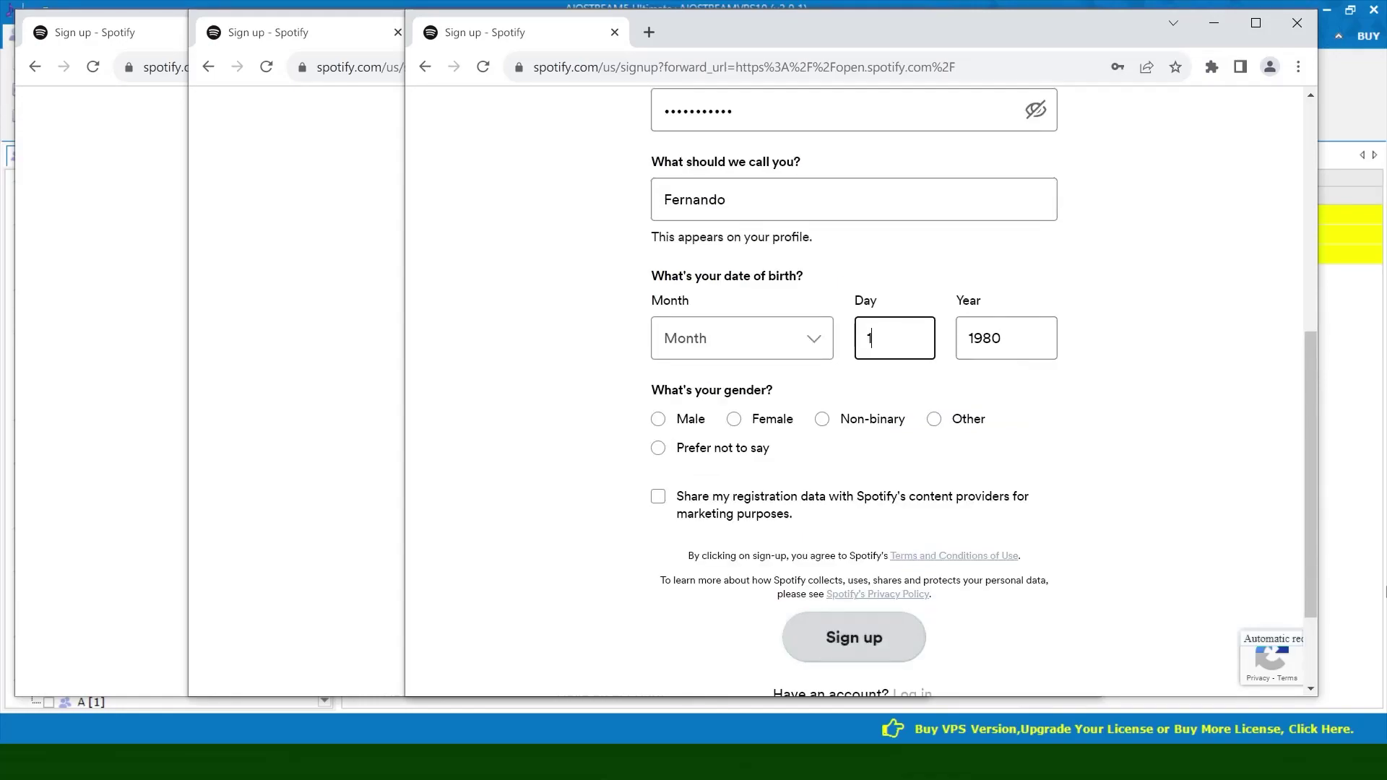
pyautogui.hotkey('shift', 'Tab')
pyautogui.write('s')
pyautogui.press('Tab')
pyautogui.click(657, 419)
pyautogui.click(658, 497)
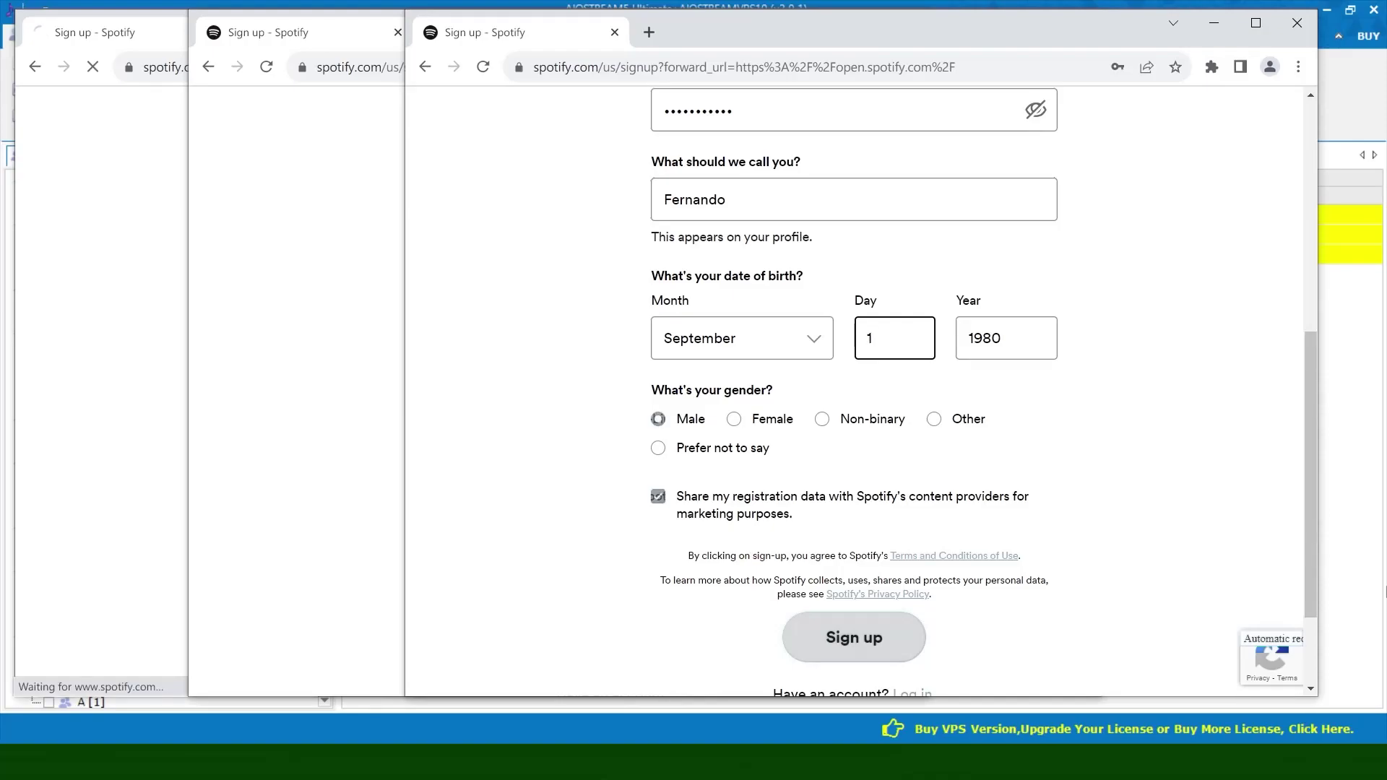
pyautogui.scroll(-1, 854, 390)
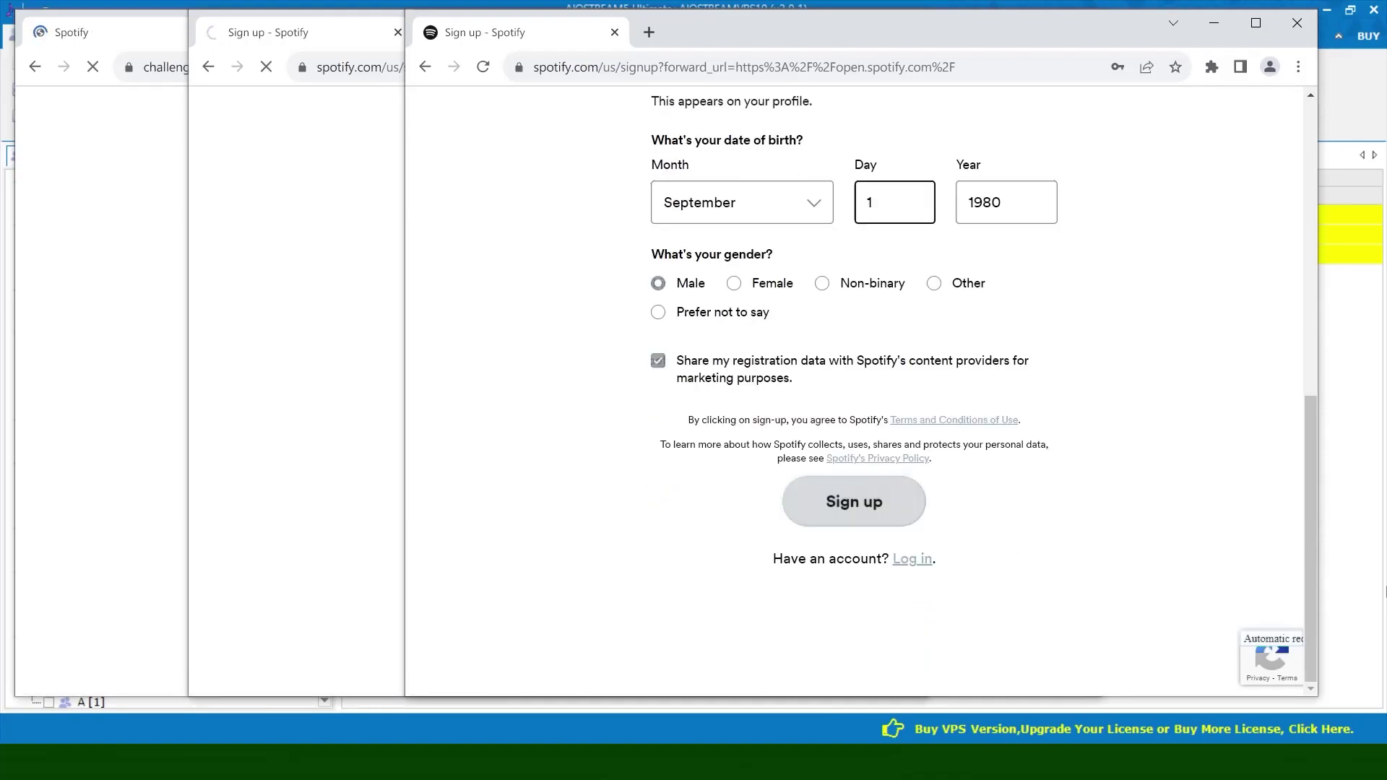
pyautogui.click(854, 501)
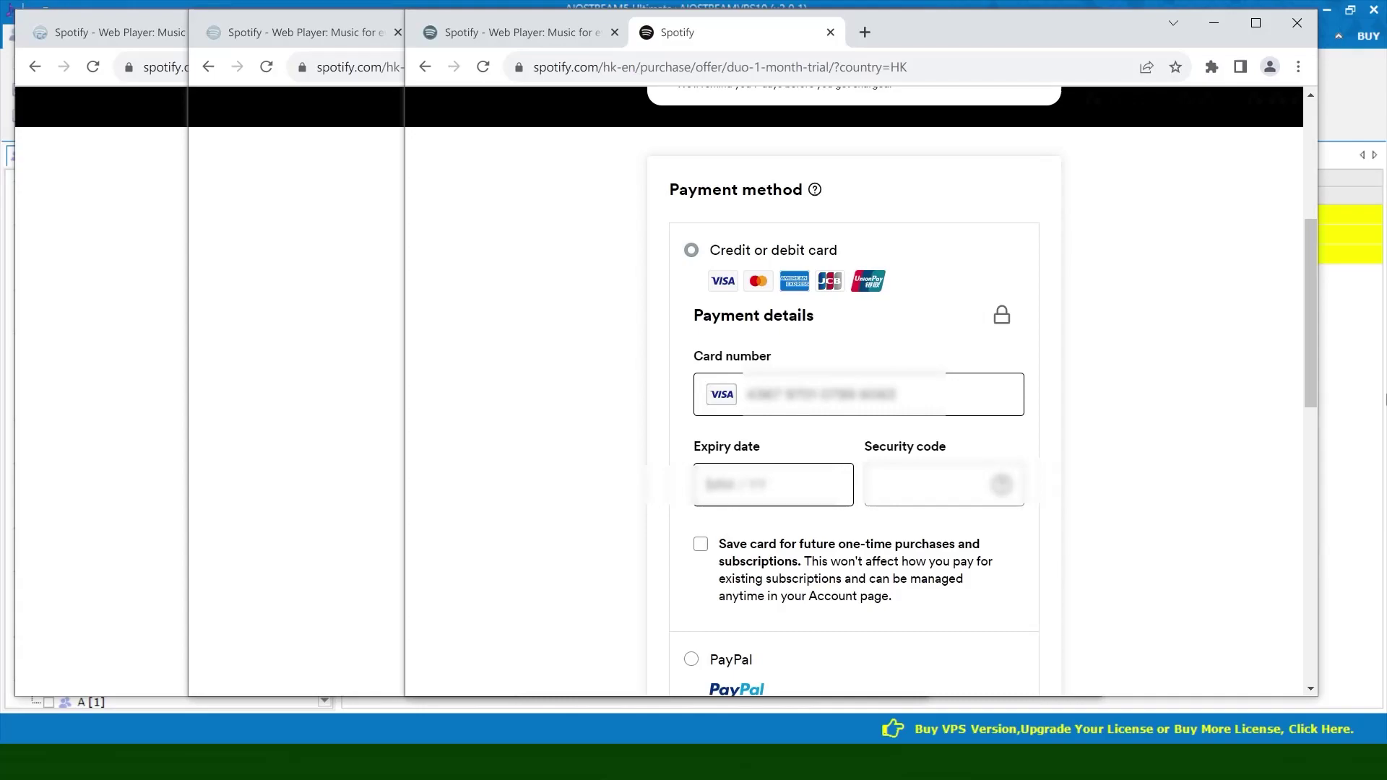
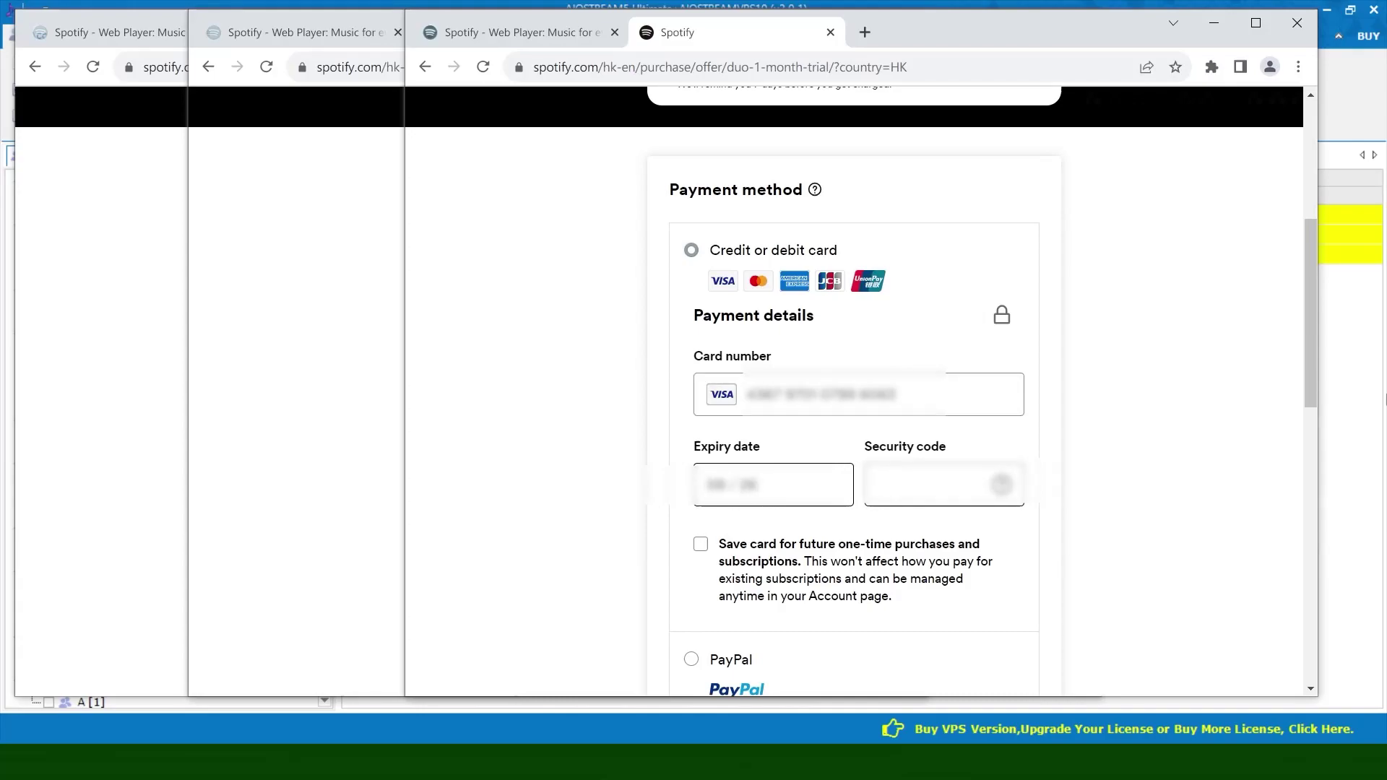
# Step: Fill in the security code, tick Save card, and go to the bottom of the checkout page
pyautogui.press('Tab')
pyautogui.press('space')
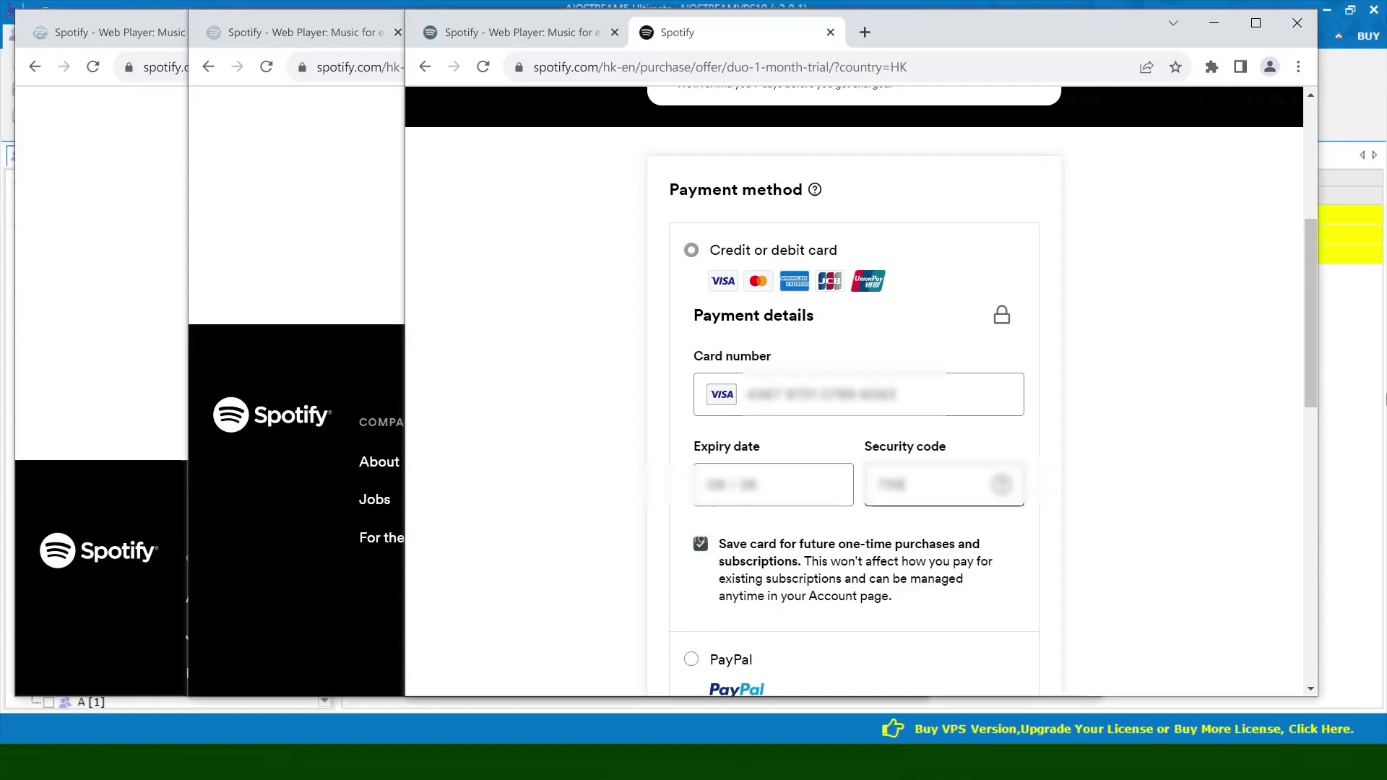
pyautogui.press('End')
pyautogui.scroll(1, 854, 390)
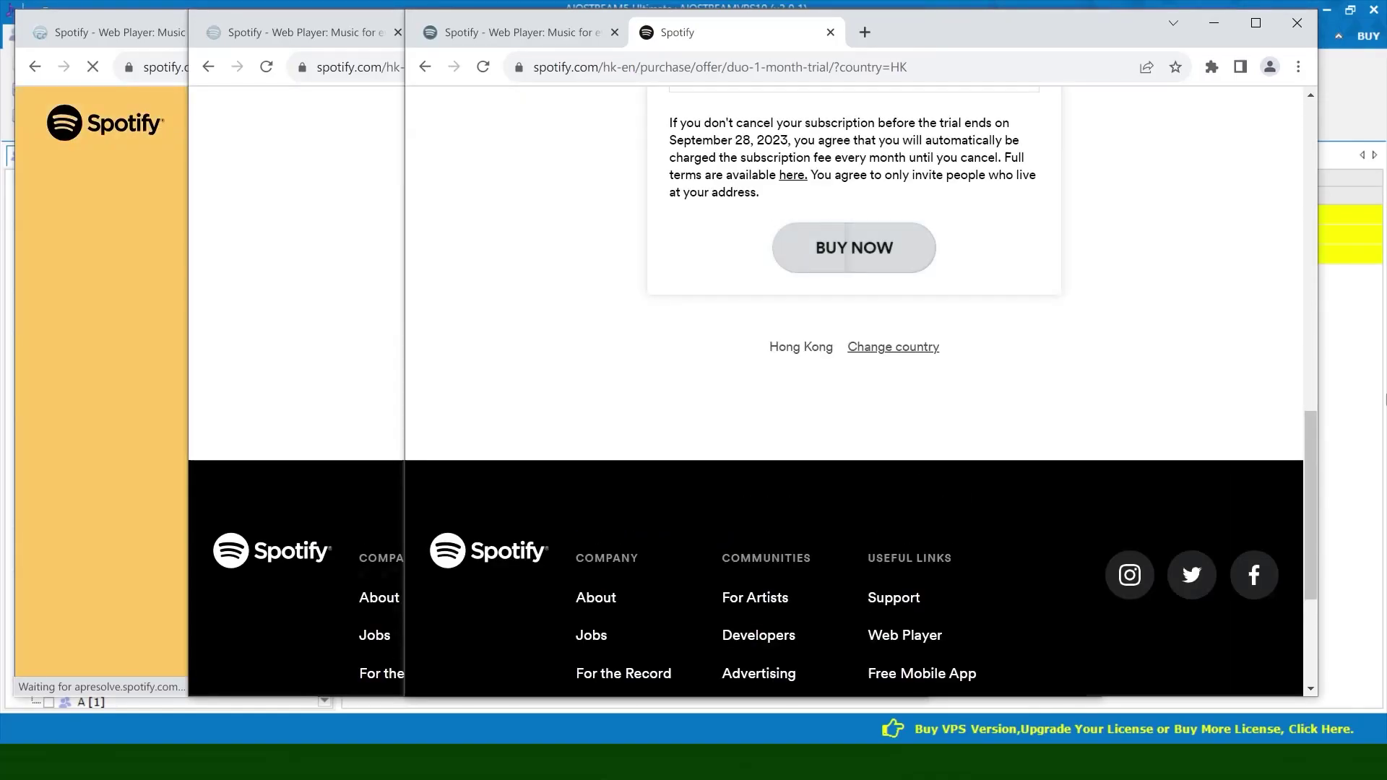